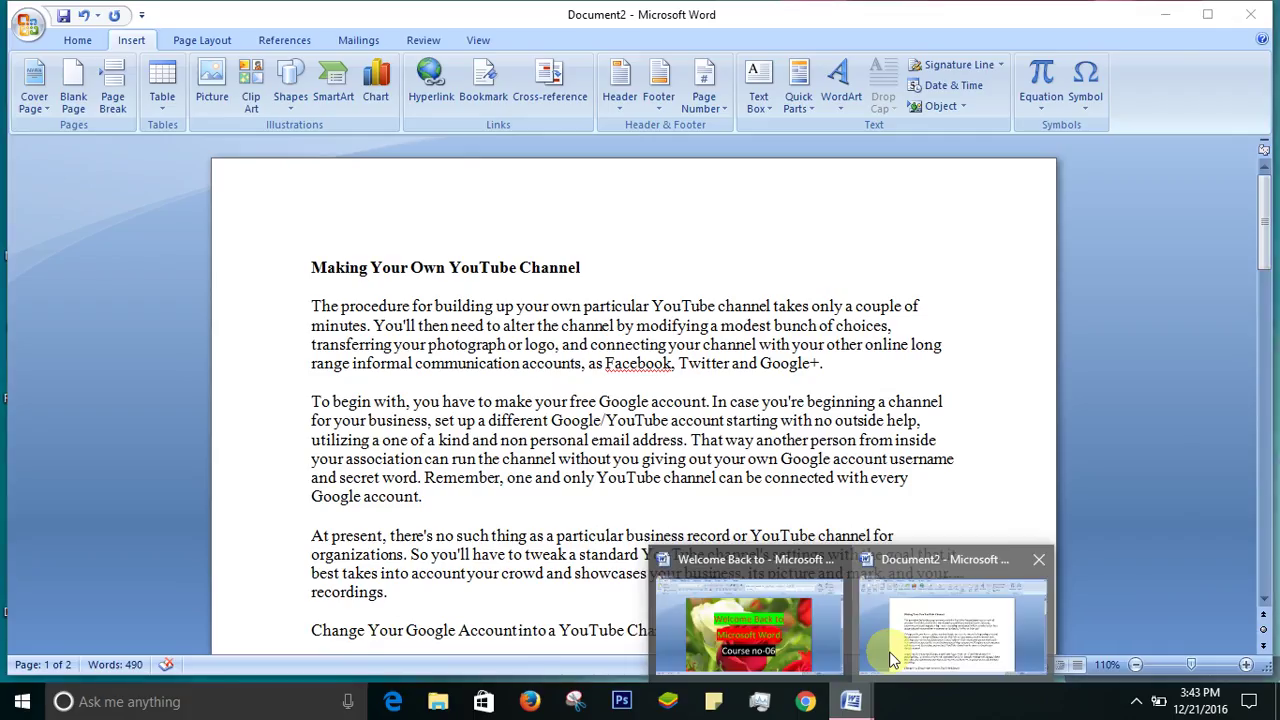
Bring the essay document Document2 to the front from the taskbar.
{"action": "left_click", "coordinate": [893, 660]}
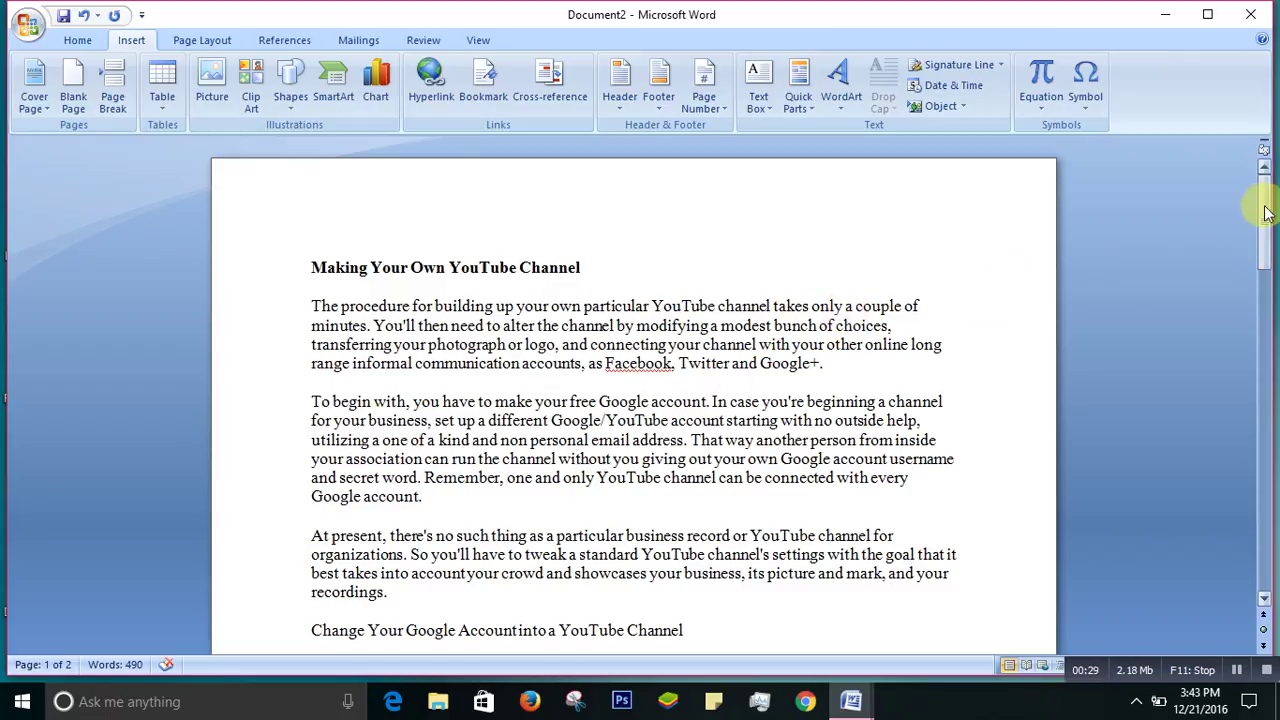
Place the insertion point at the start of the 'Making Your Own YouTube Channel' heading.
{"action": "mouse_move", "coordinate": [1265, 212]}
{"action": "left_mouse_down"}
{"action": "mouse_move", "coordinate": [1272, 505]}
{"action": "mouse_move", "coordinate": [1185, 148]}
{"action": "left_mouse_up"}
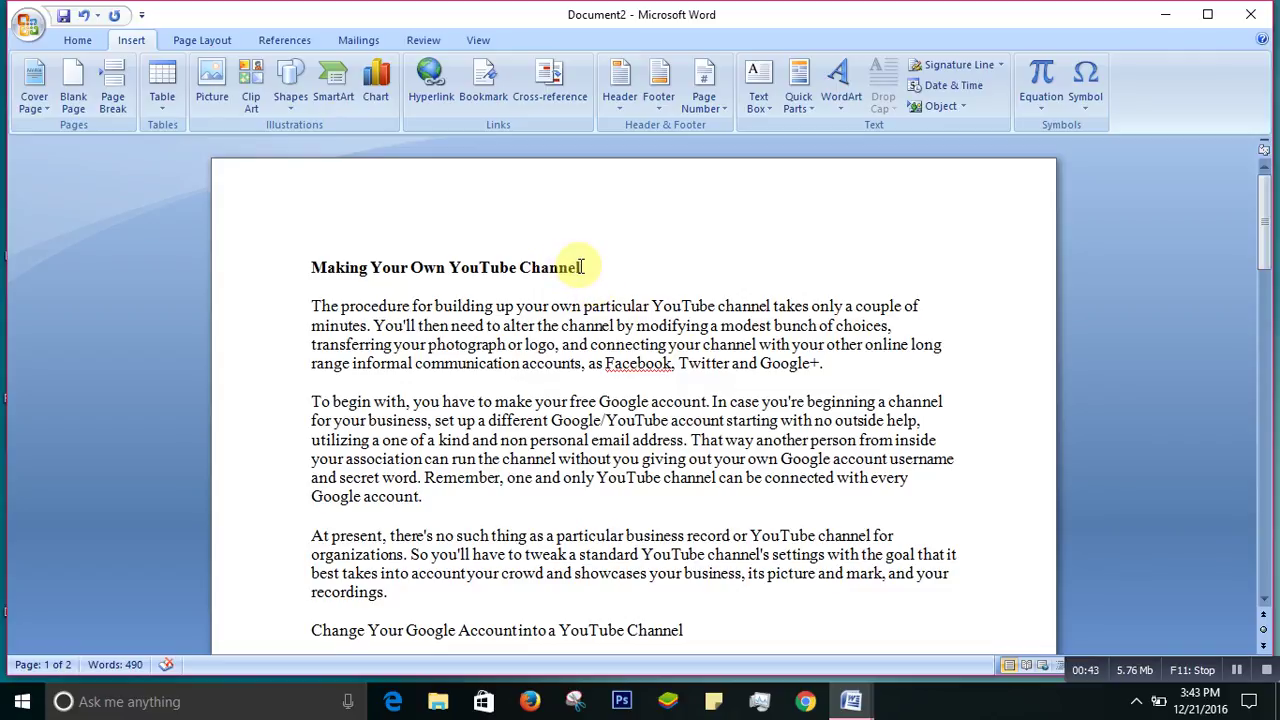
{"action": "left_click", "coordinate": [303, 267]}
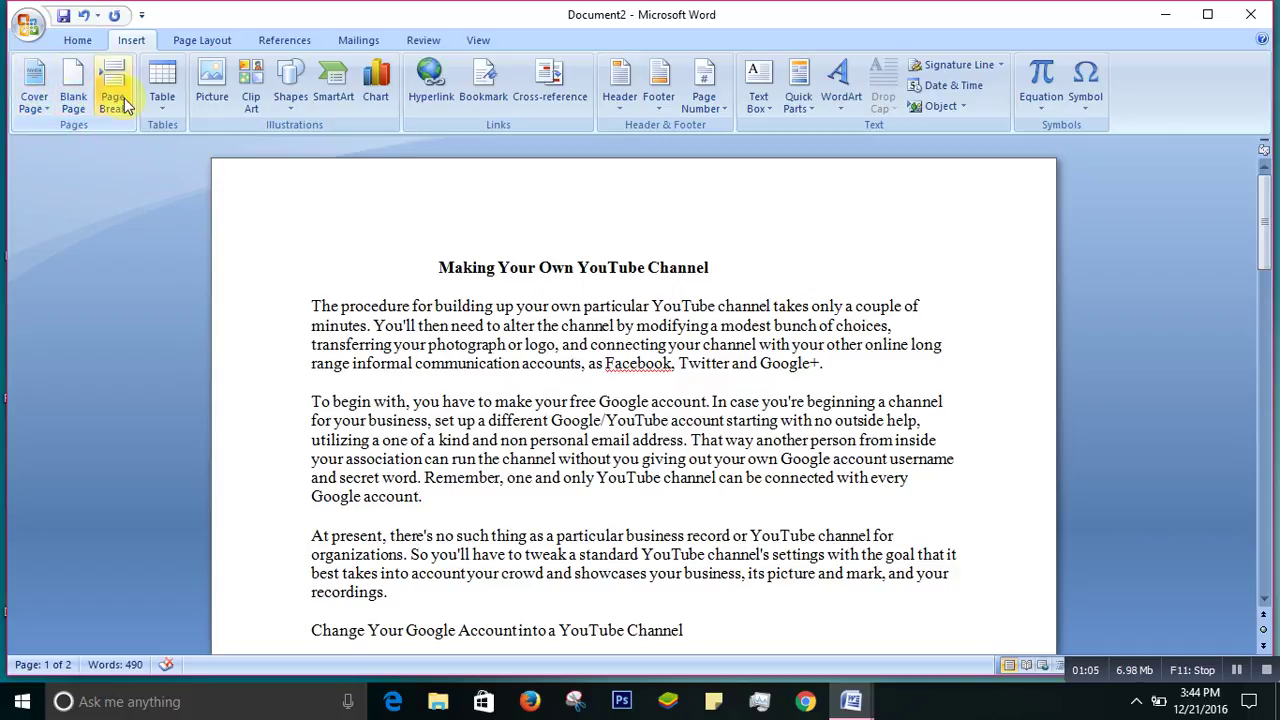
{"action": "left_click", "coordinate": [75, 42]}
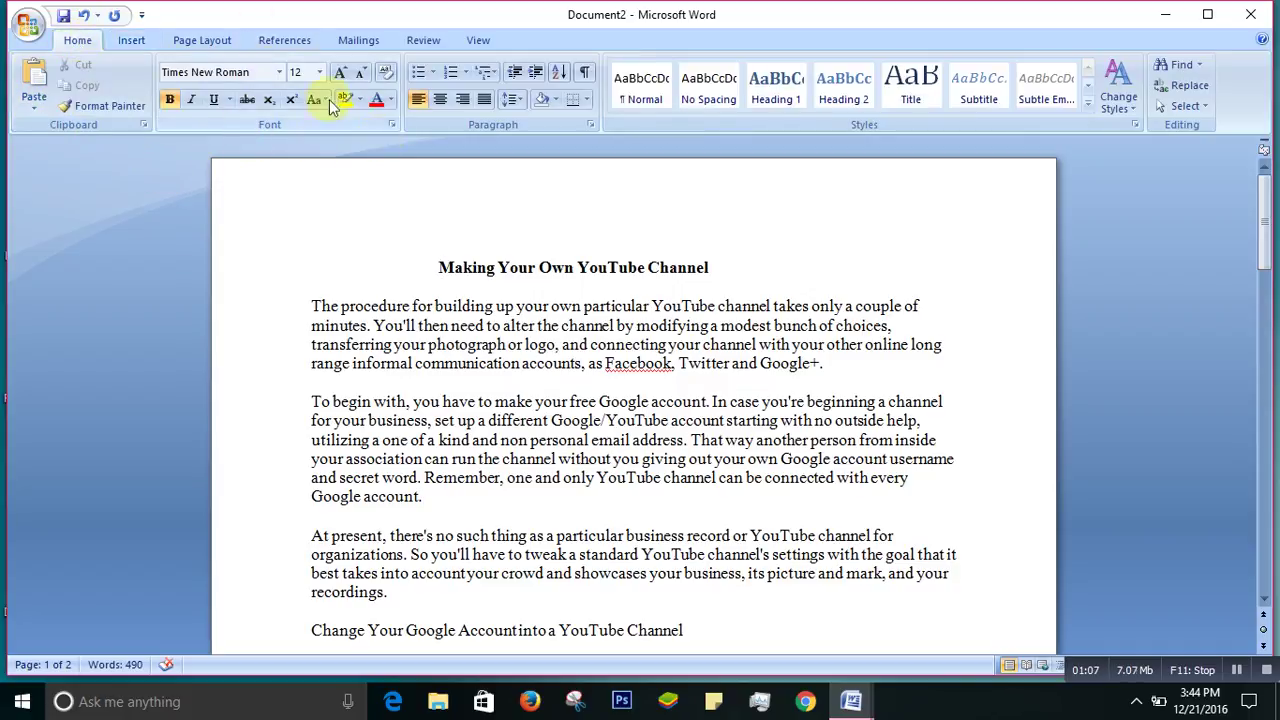
{"action": "left_click", "coordinate": [130, 40]}
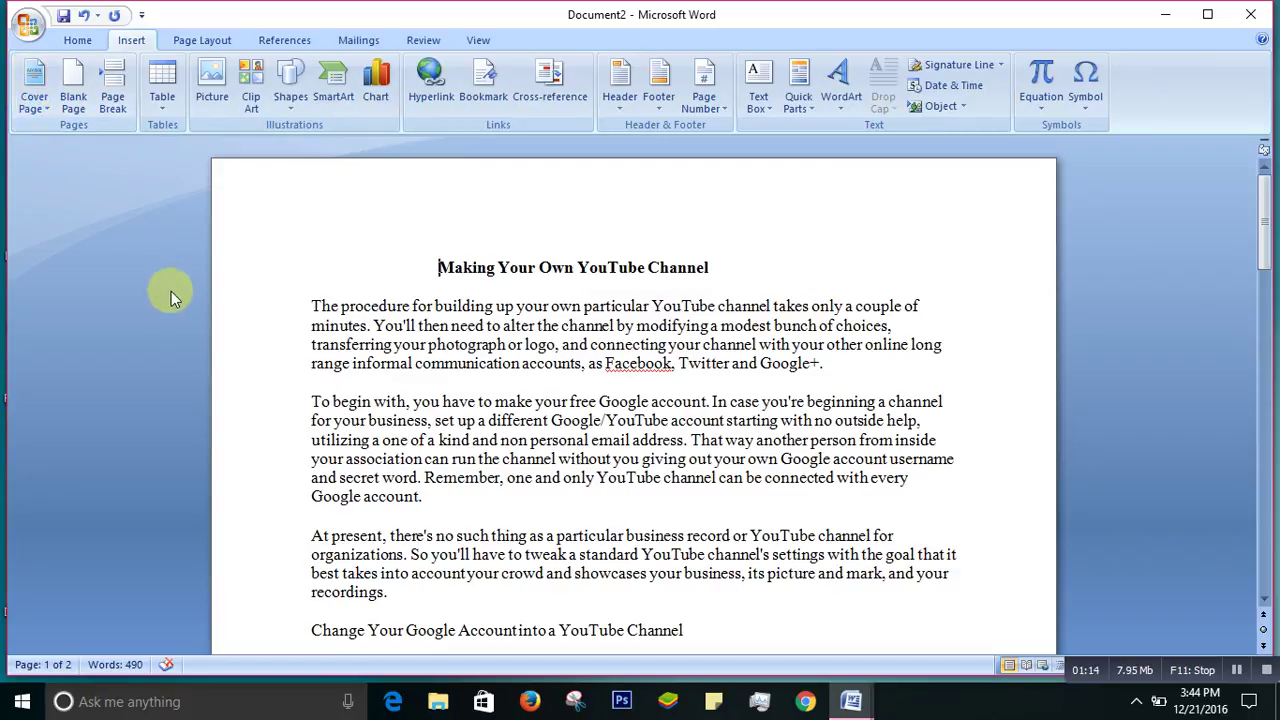
Insert the sunflower cover page design and scroll through the new page.
{"action": "left_click", "coordinate": [40, 90]}
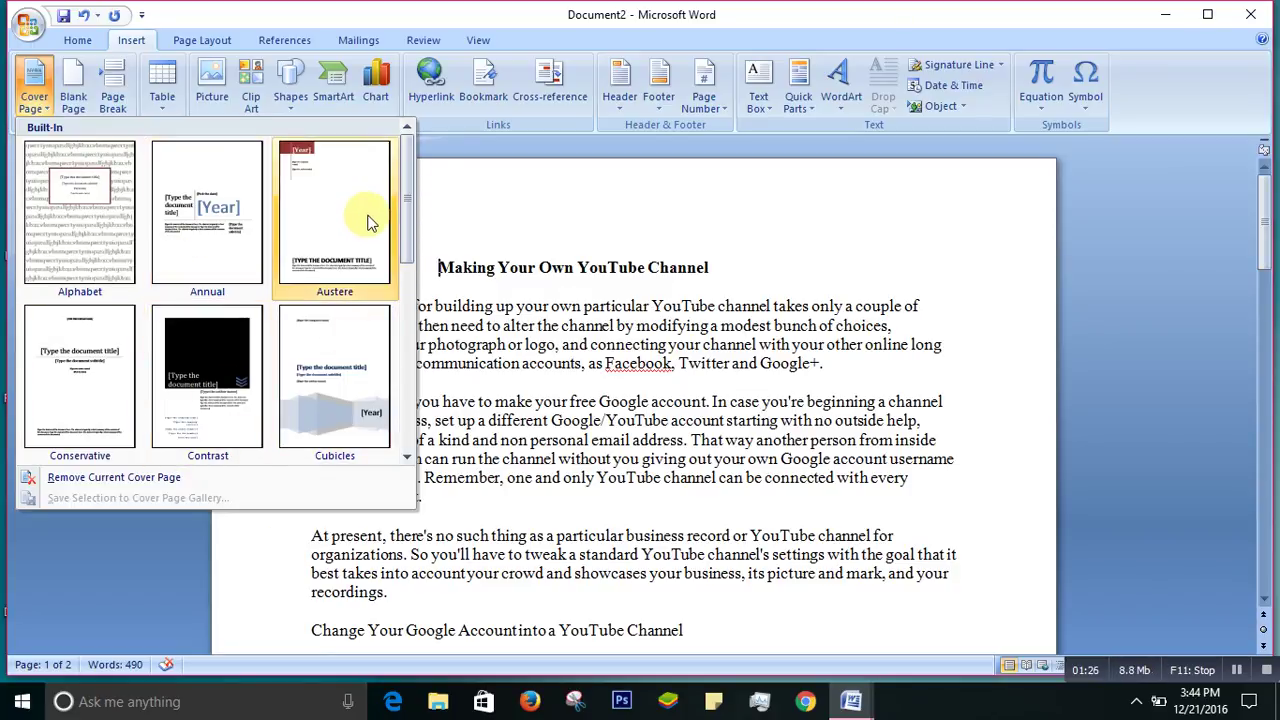
{"action": "mouse_move", "coordinate": [410, 205]}
{"action": "left_mouse_down"}
{"action": "mouse_move", "coordinate": [405, 405]}
{"action": "mouse_move", "coordinate": [405, 267]}
{"action": "left_mouse_up"}
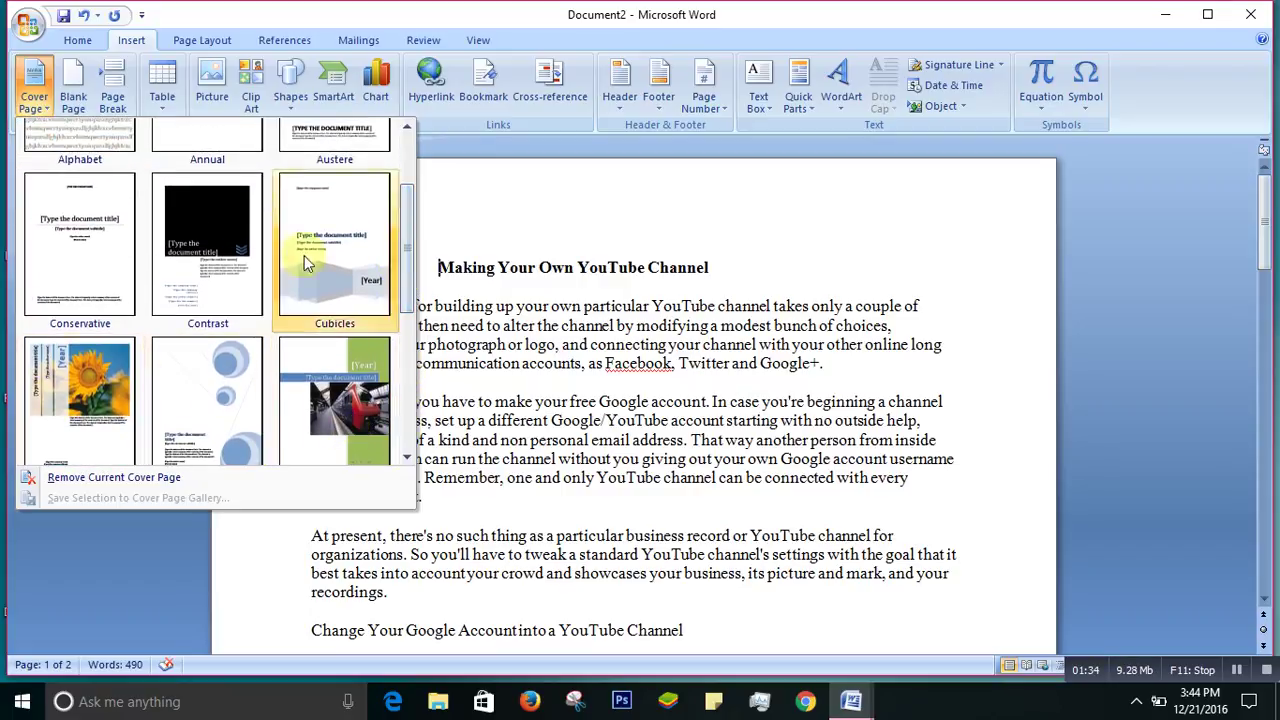
{"action": "left_click", "coordinate": [107, 378]}
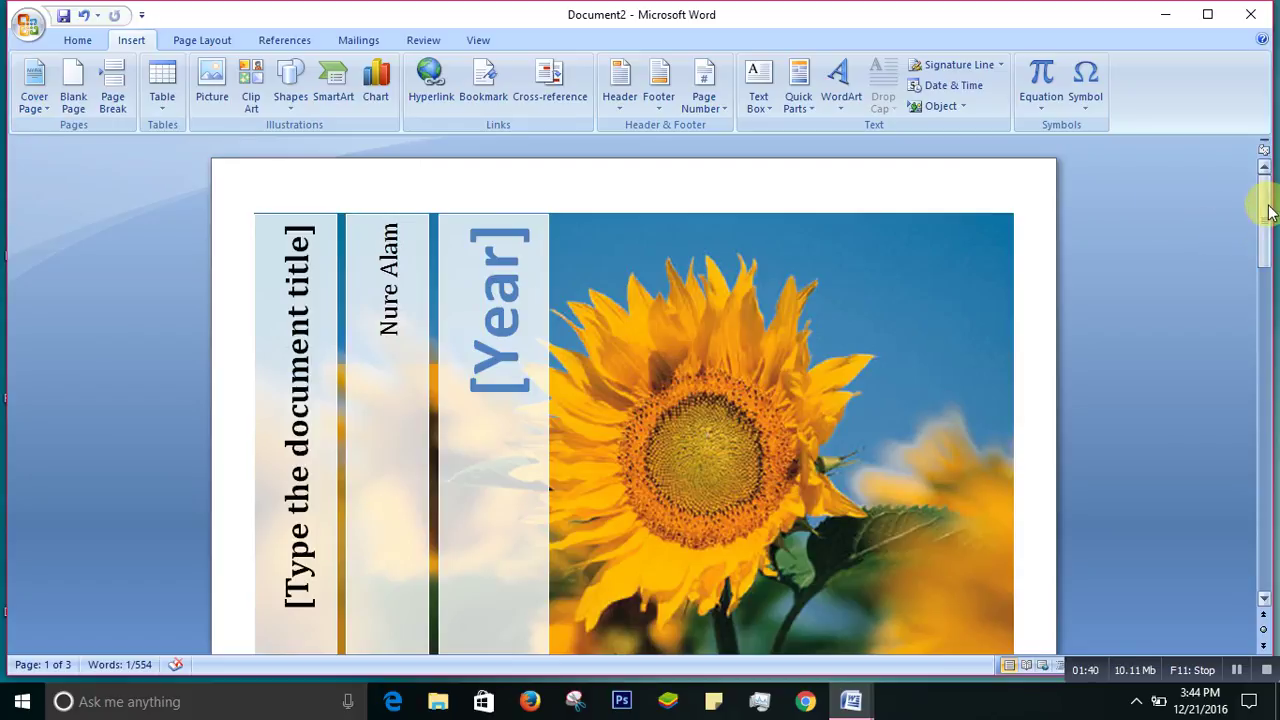
{"action": "mouse_move", "coordinate": [1264, 215]}
{"action": "left_mouse_down"}
{"action": "mouse_move", "coordinate": [1262, 378]}
{"action": "mouse_move", "coordinate": [1258, 210]}
{"action": "left_mouse_up"}
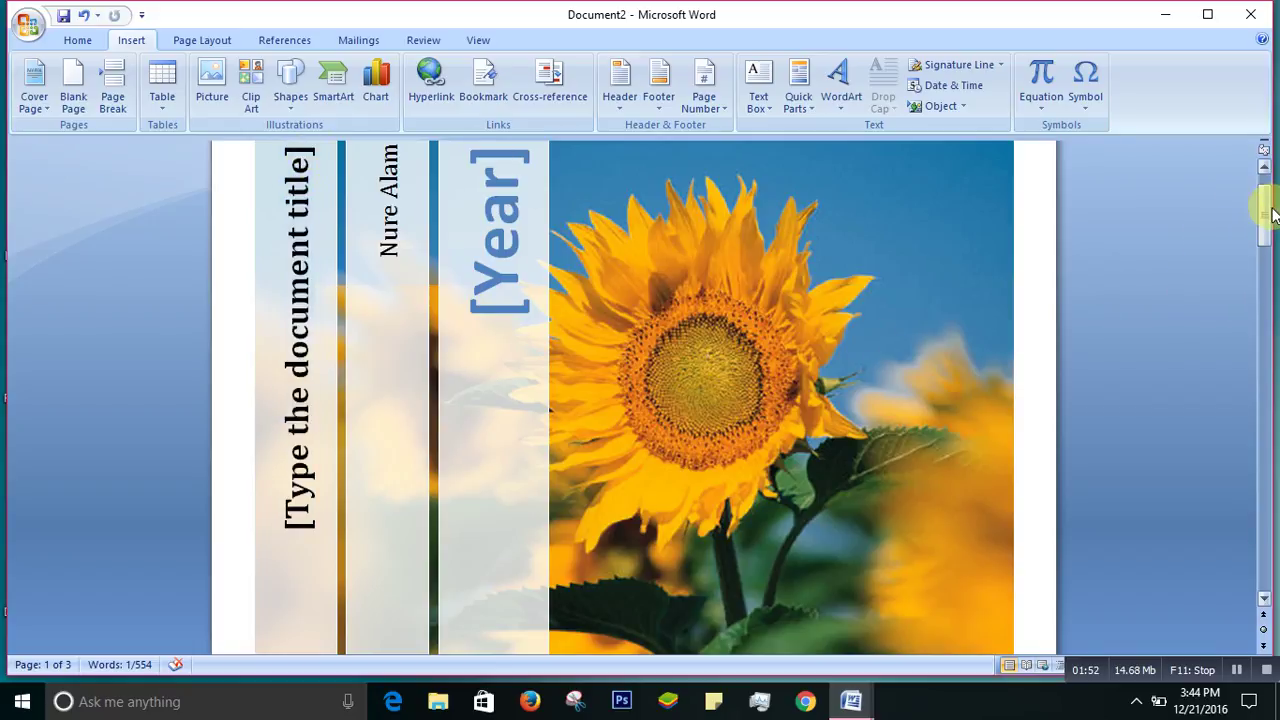
{"action": "mouse_move", "coordinate": [1264, 213]}
{"action": "left_mouse_down"}
{"action": "mouse_move", "coordinate": [1266, 197]}
{"action": "mouse_move", "coordinate": [1266, 217]}
{"action": "left_mouse_up"}
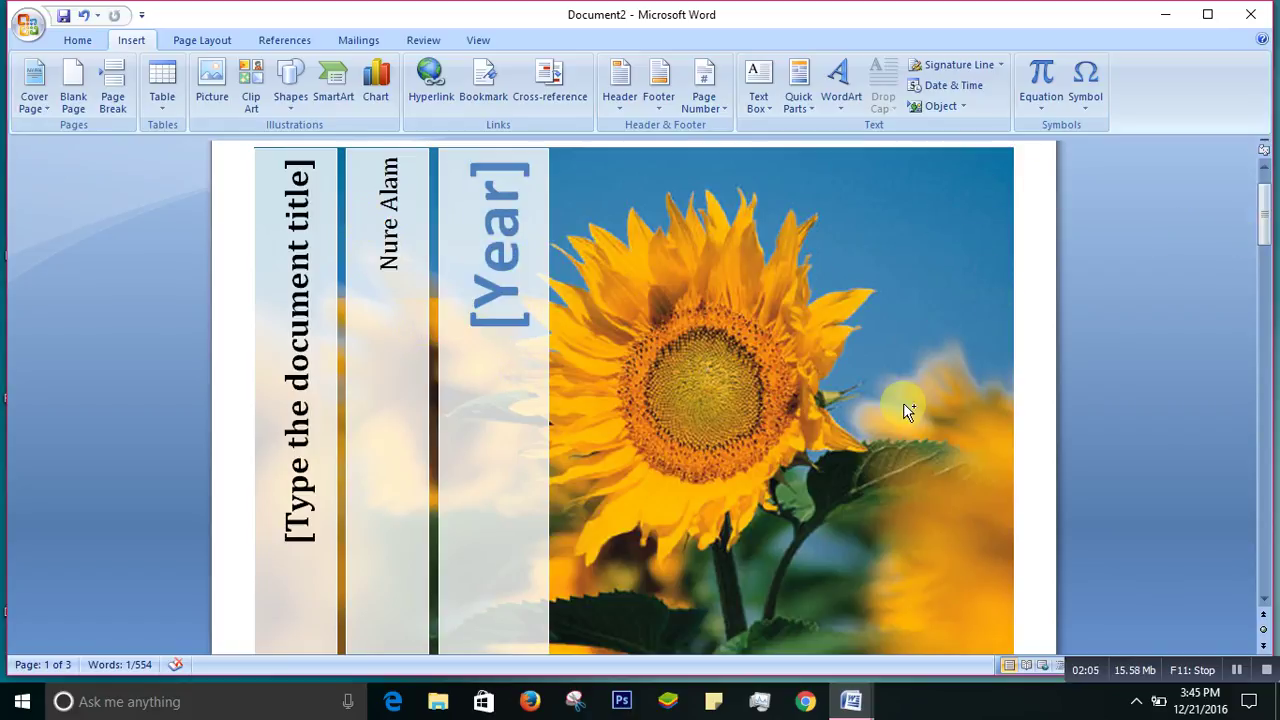
Undo the sunflower cover and insert the Annual cover page instead.
{"action": "key", "text": "ctrl+z"}
{"action": "key", "text": "ctrl+z"}
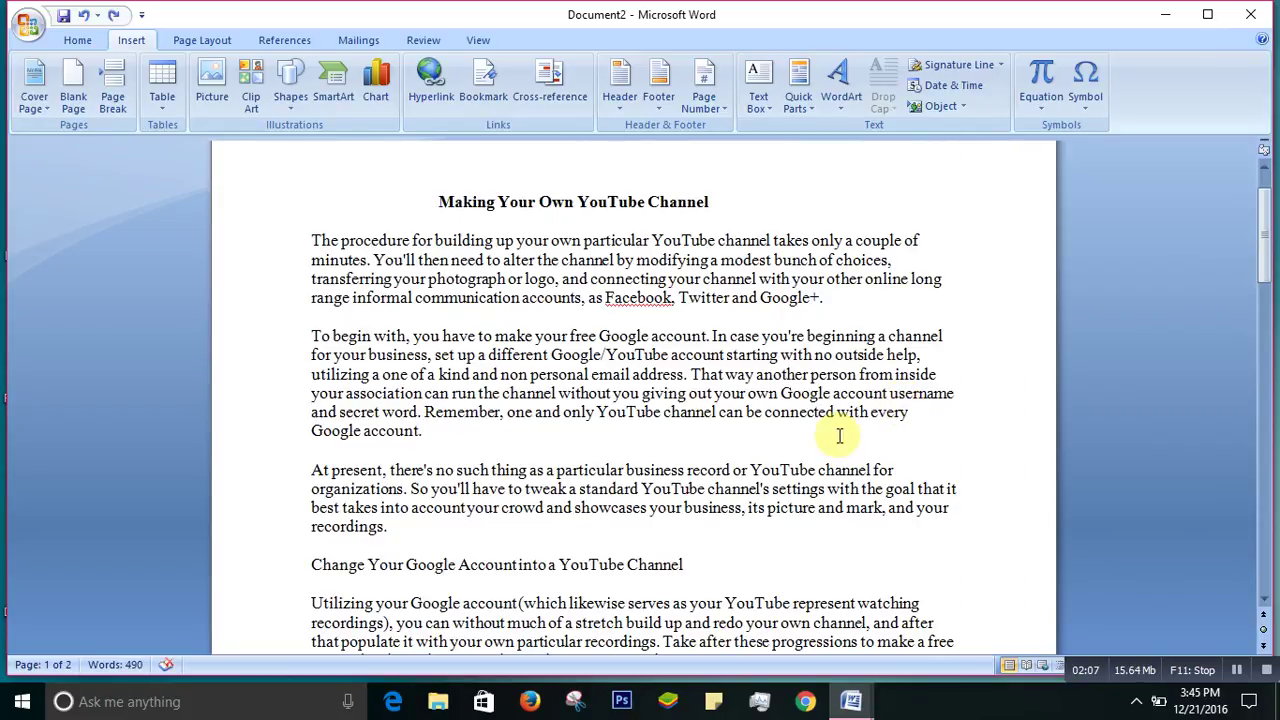
{"action": "left_click", "coordinate": [34, 88]}
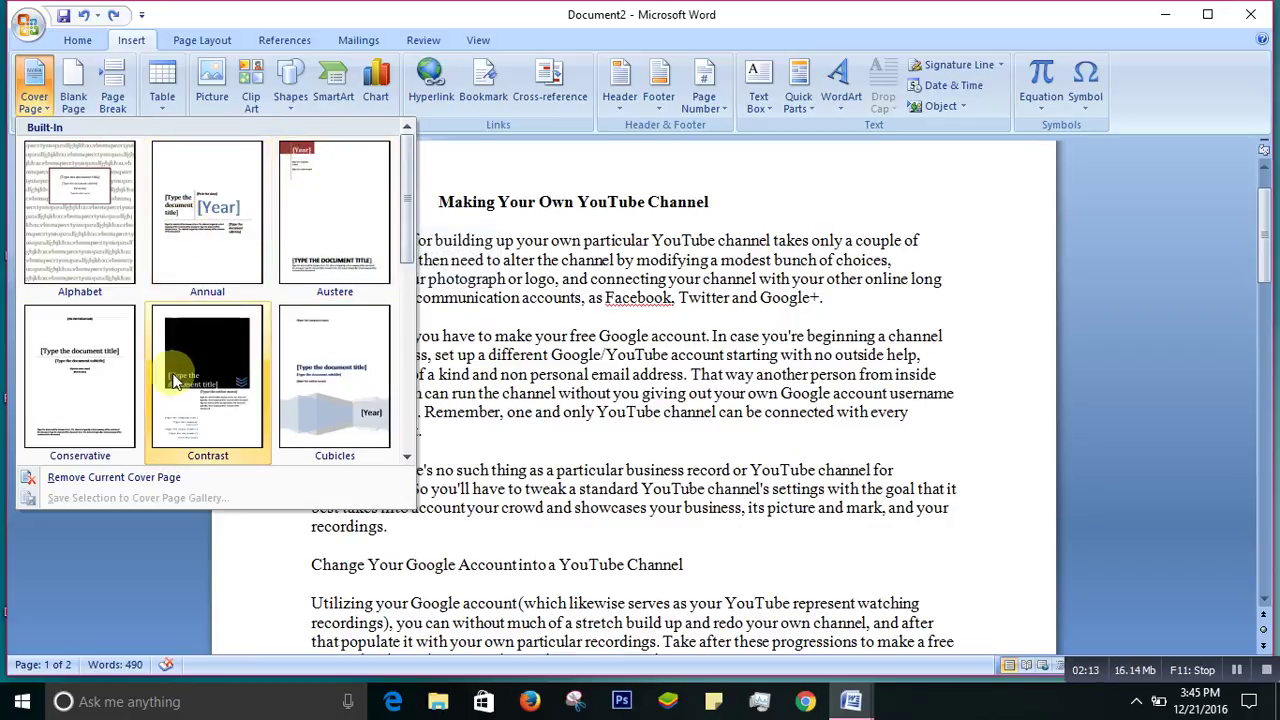
{"action": "left_click", "coordinate": [186, 218]}
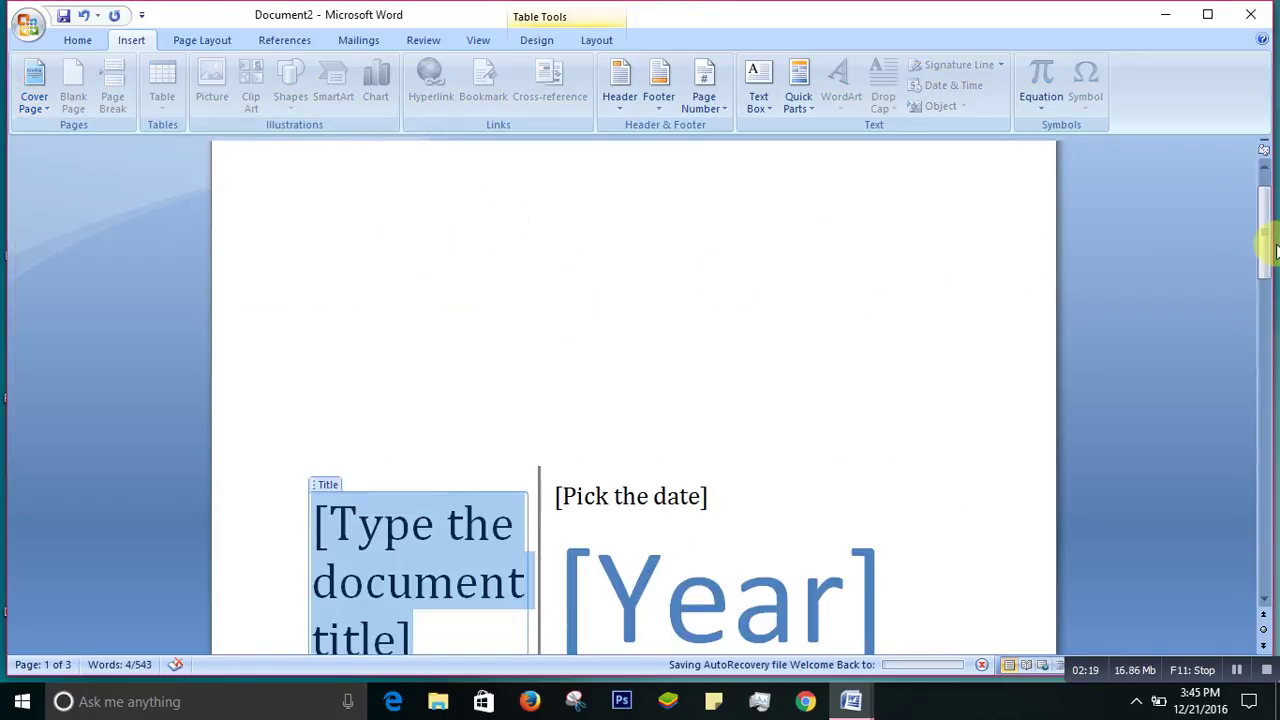
Type 'How to Make YouTube Channel' into the cover's title placeholder.
{"action": "left_click_drag", "start_coordinate": [1266, 246], "coordinate": [1268, 275]}
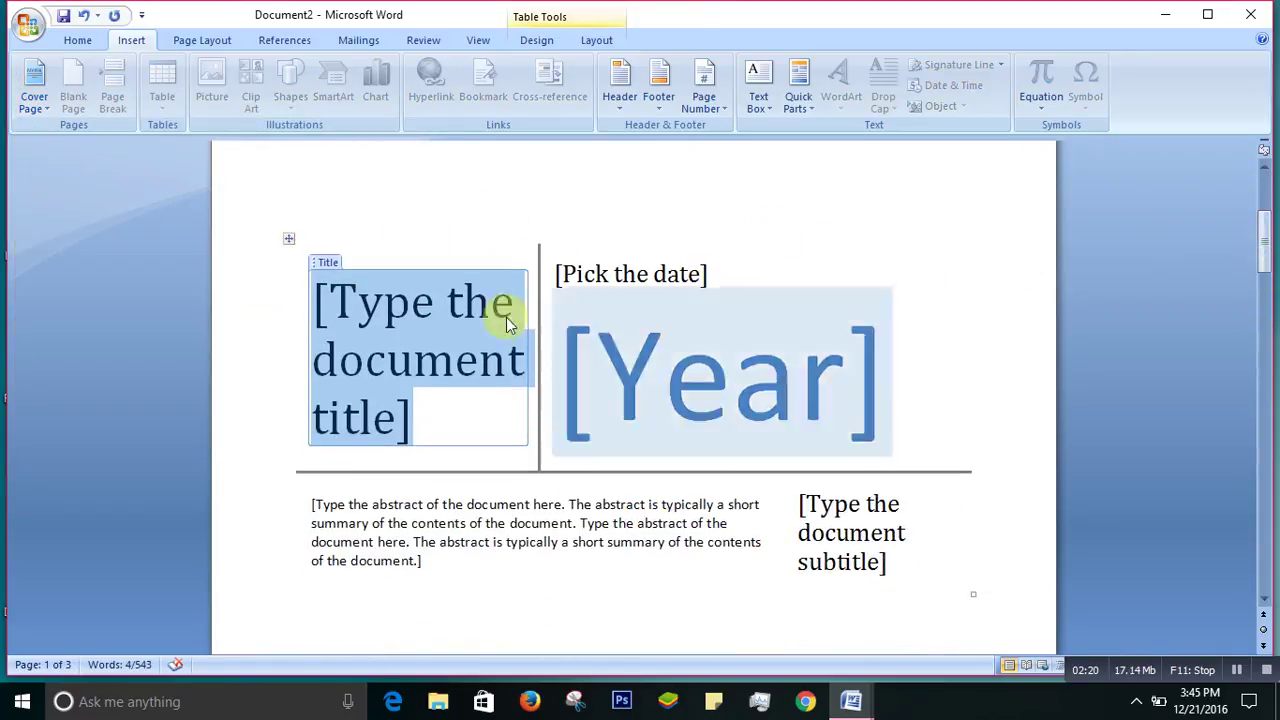
{"action": "mouse_move", "coordinate": [447, 316]}
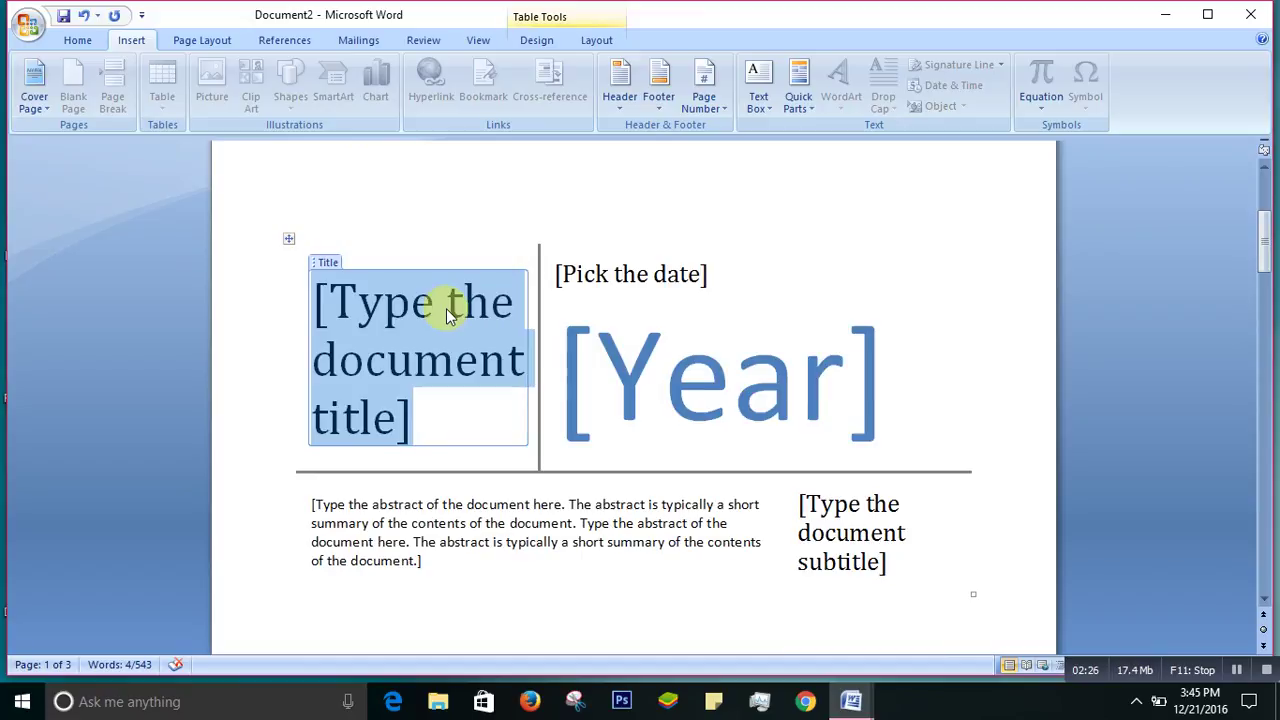
{"action": "type", "text": "How to Ma"}
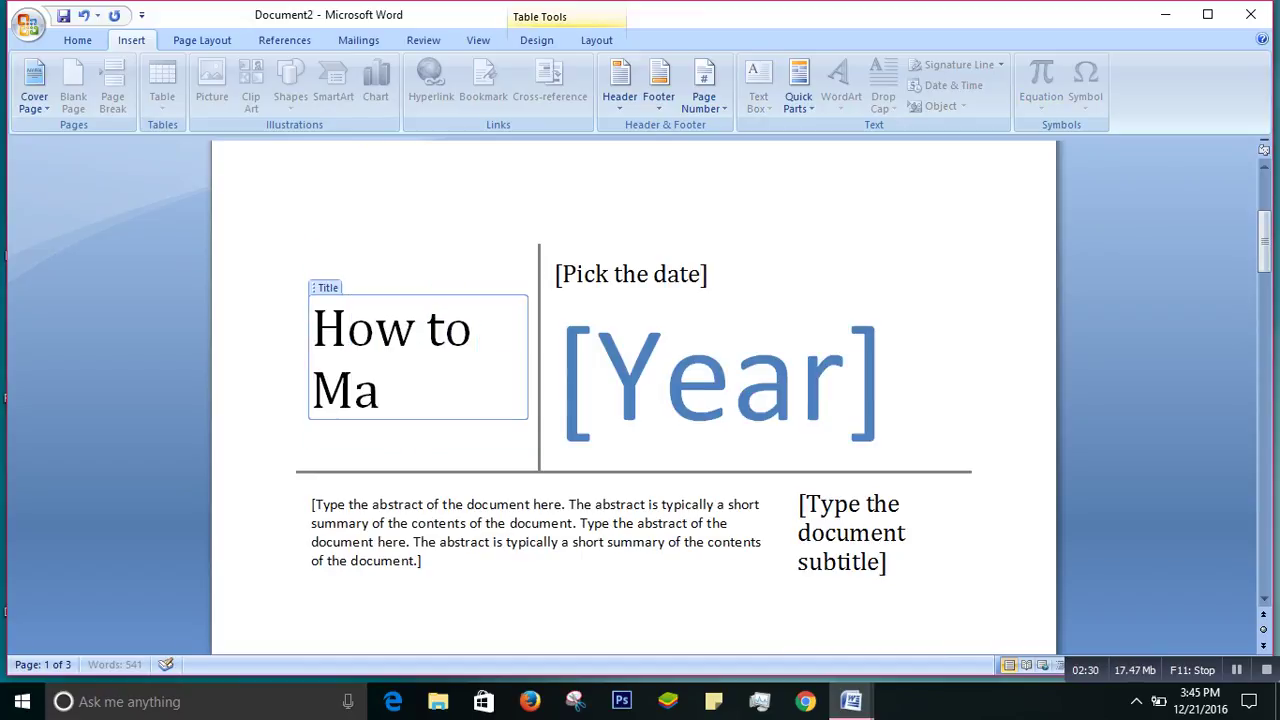
{"action": "type", "text": "ke"}
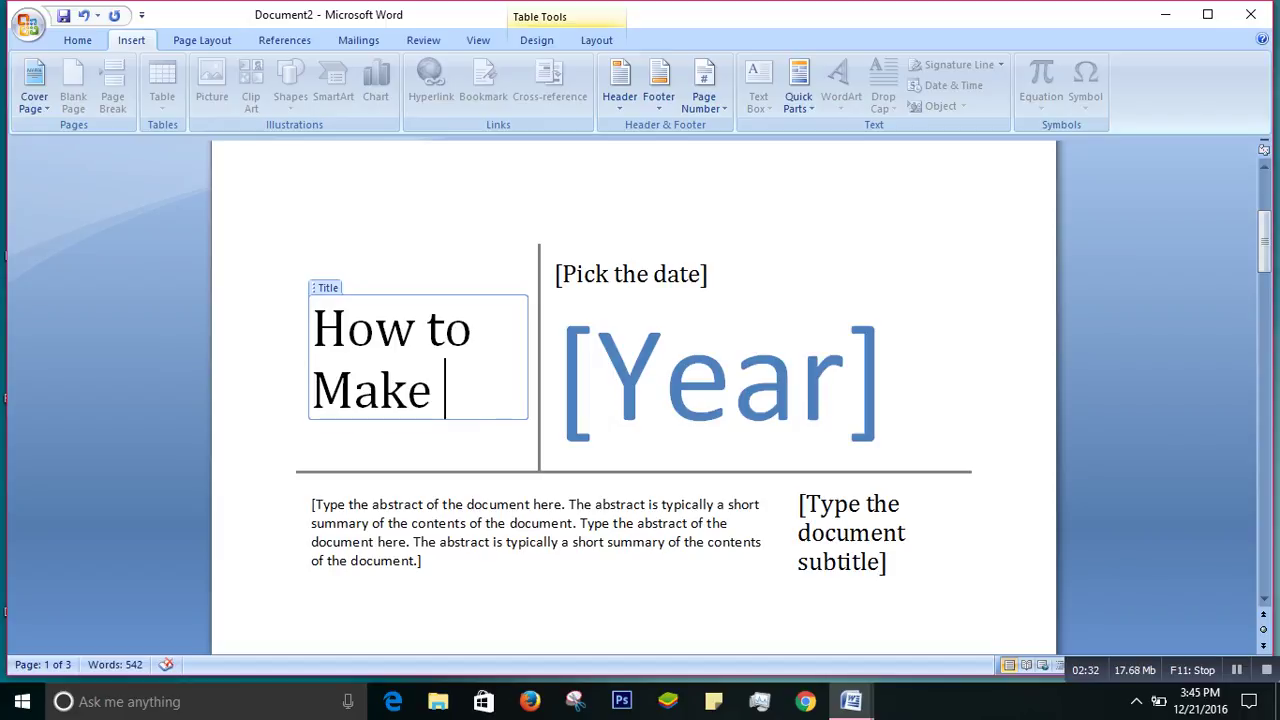
{"action": "type", "text": " Yo"}
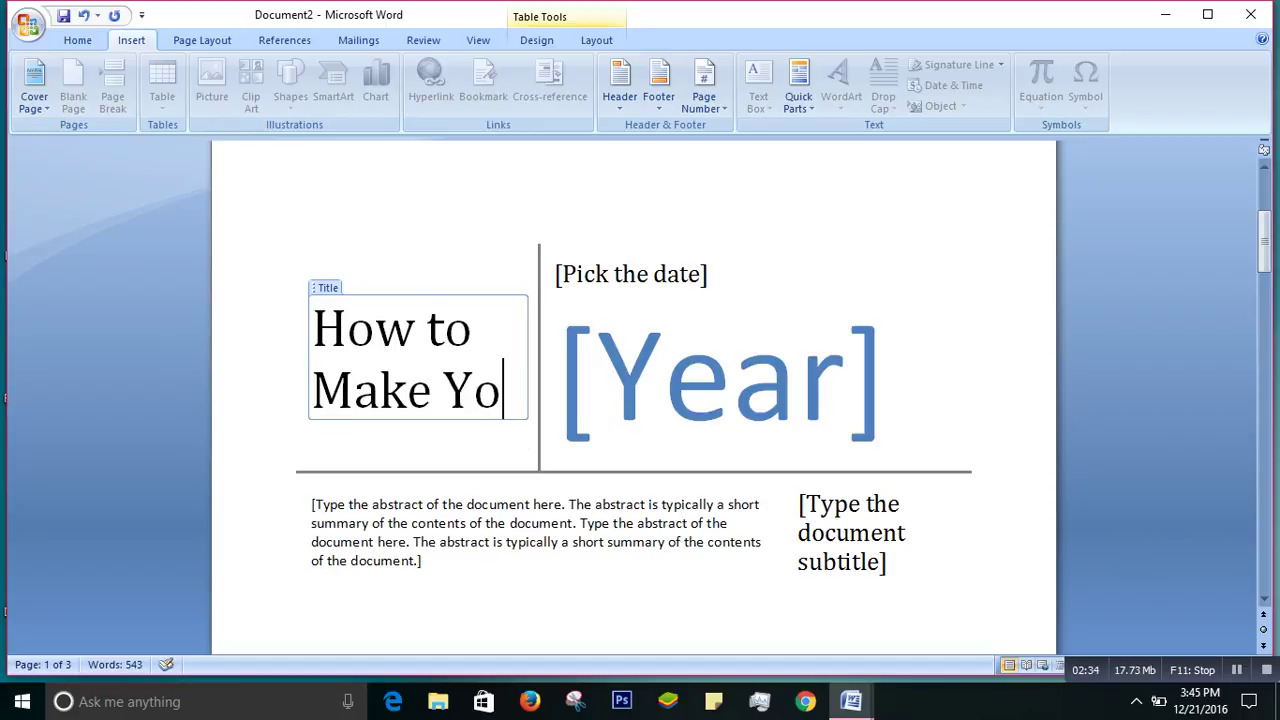
{"action": "type", "text": "uTu"}
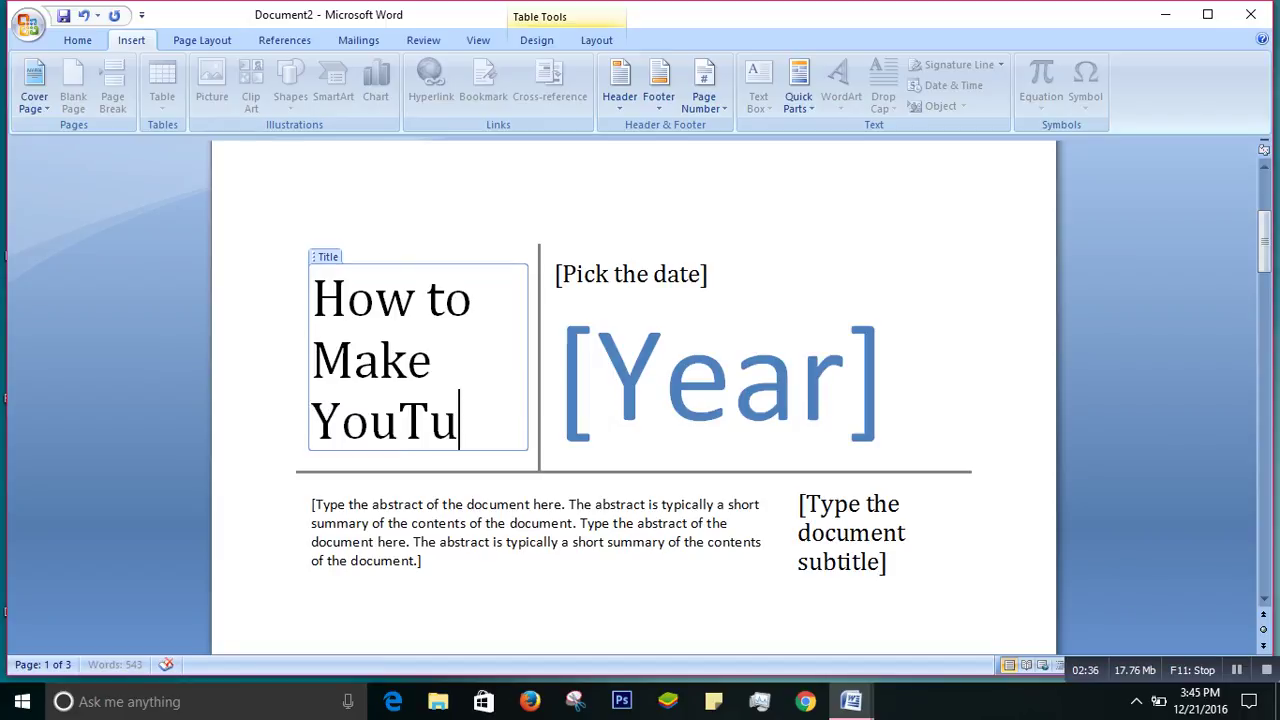
{"action": "type", "text": "be Ch"}
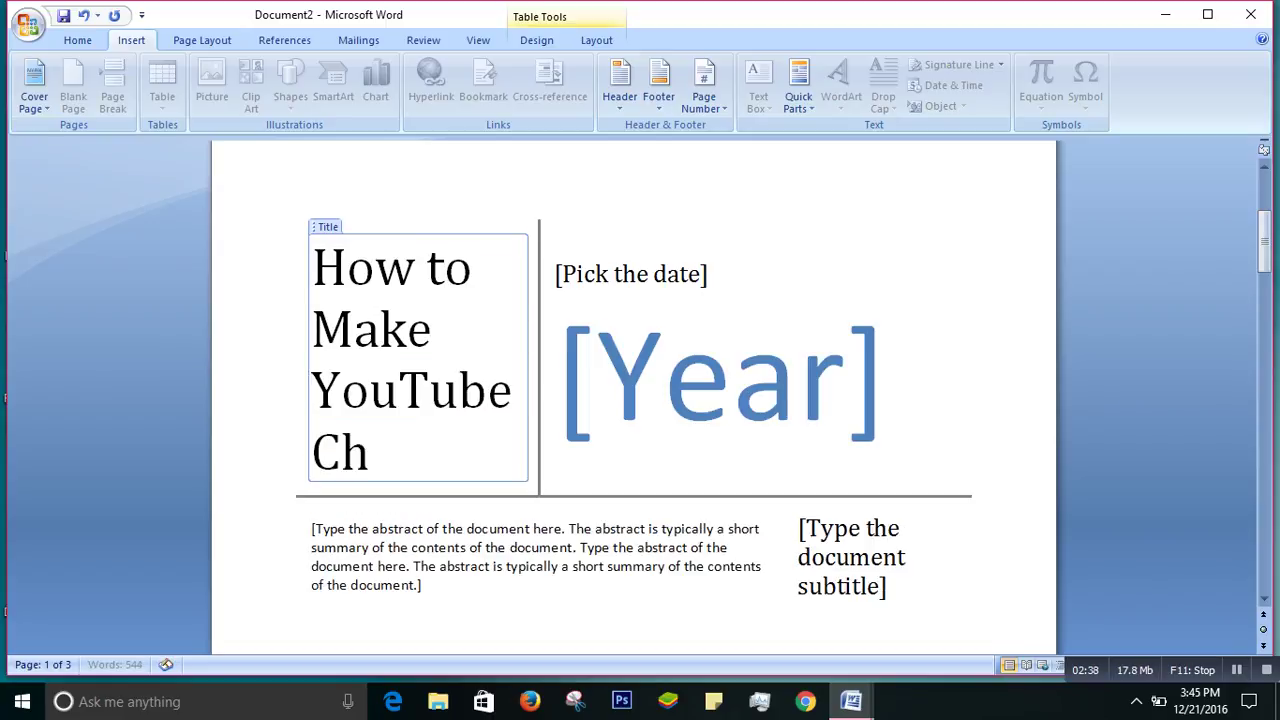
{"action": "type", "text": "annel"}
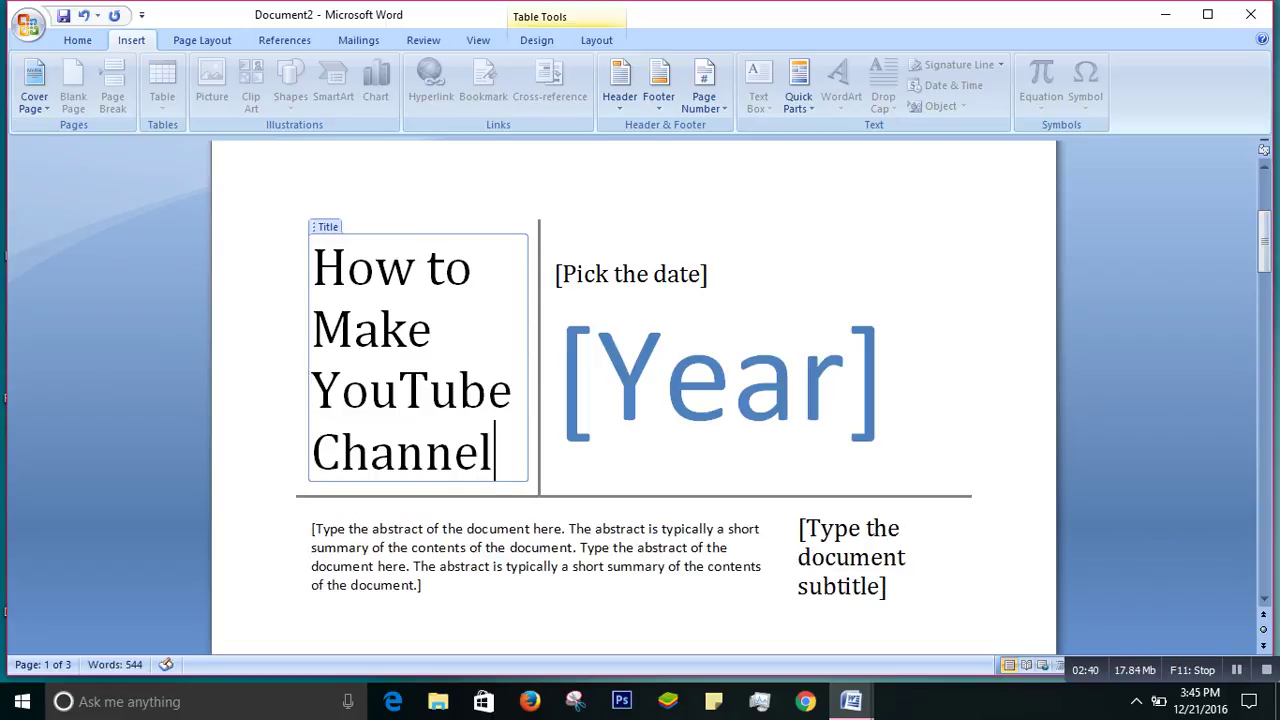
{"action": "left_click", "coordinate": [680, 274]}
{"action": "left_click", "coordinate": [720, 276]}
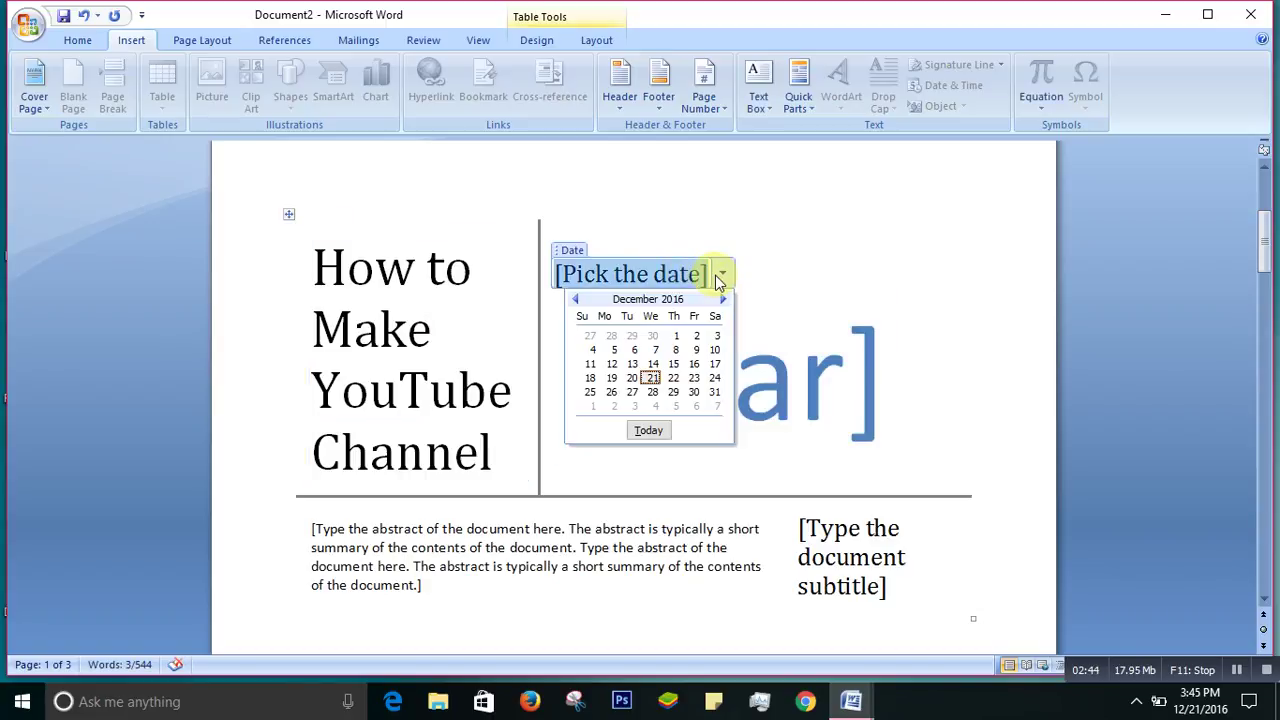
{"action": "left_click", "coordinate": [642, 430]}
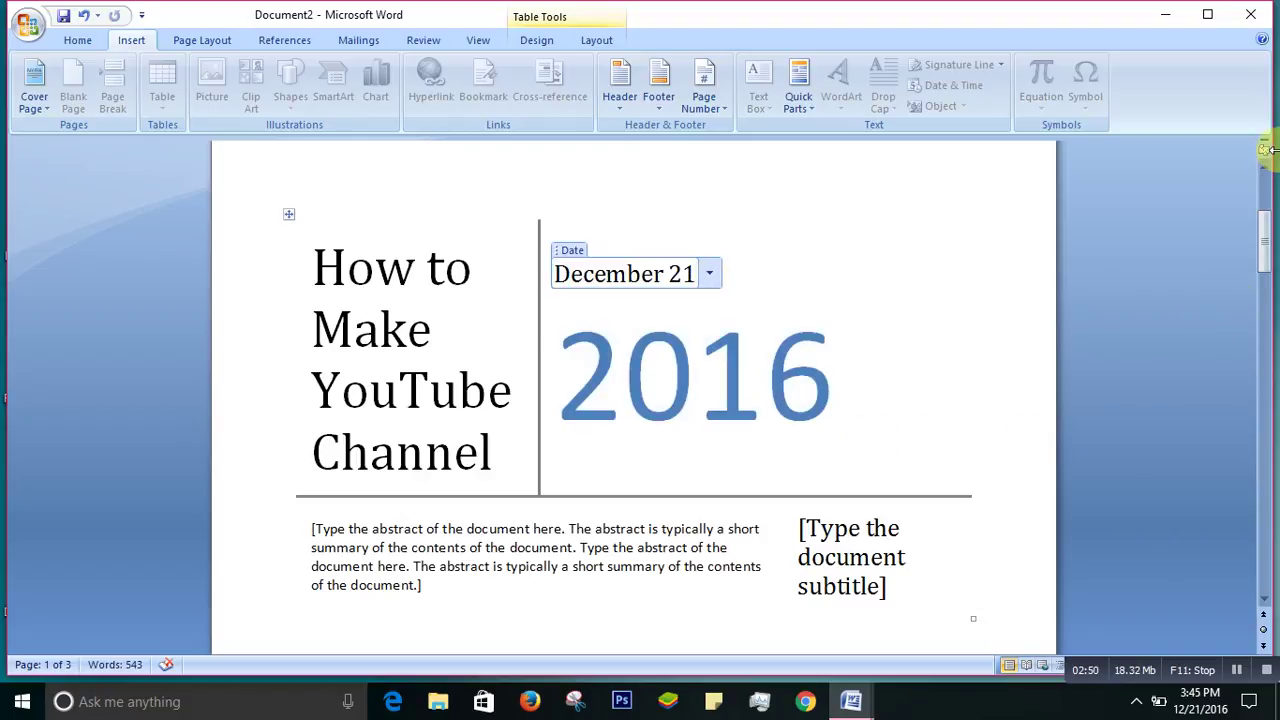
{"action": "left_click", "coordinate": [852, 372]}
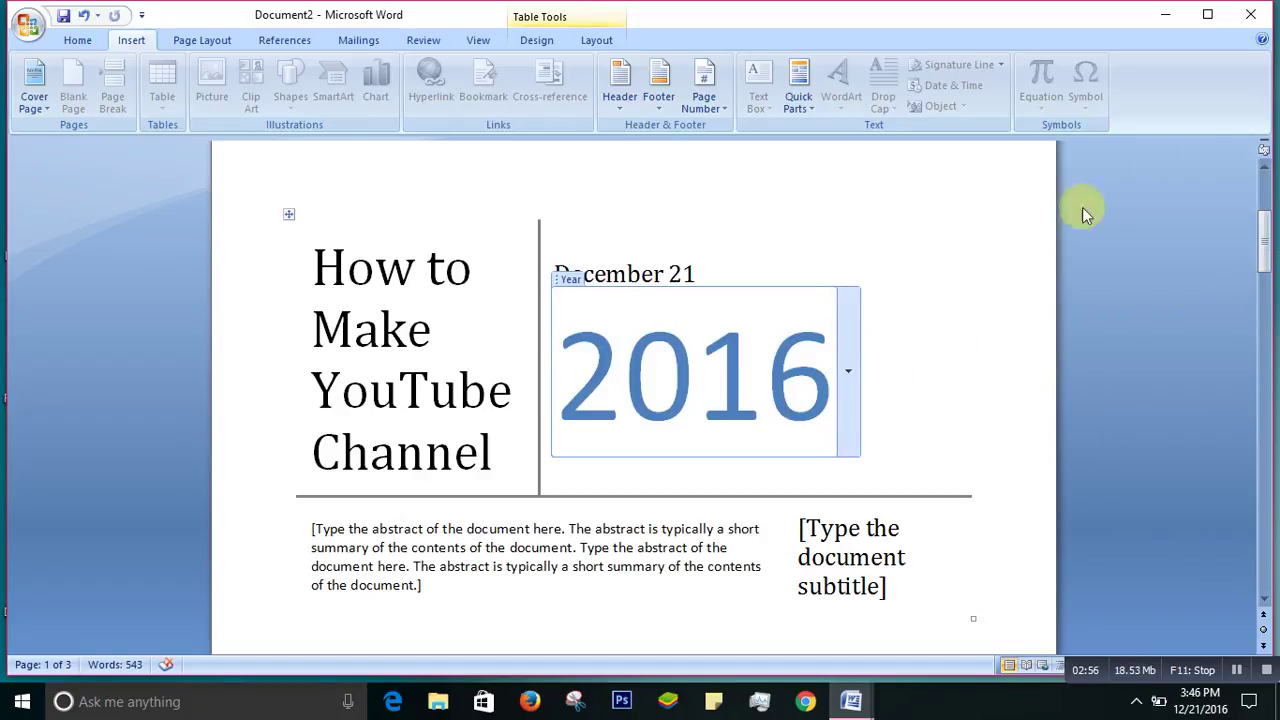
{"action": "left_click_drag", "start_coordinate": [1264, 247], "coordinate": [1261, 263]}
{"action": "left_click", "coordinate": [450, 395]}
{"action": "left_click", "coordinate": [322, 390]}
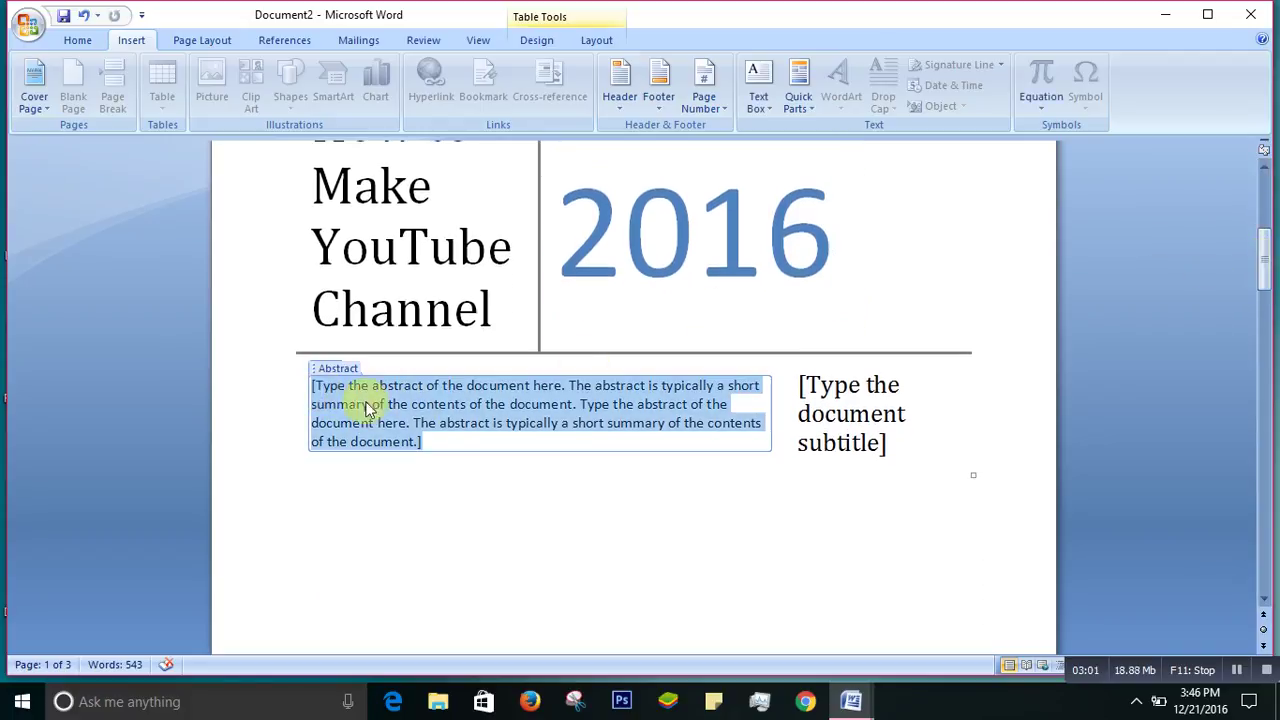
{"action": "left_click", "coordinate": [517, 520]}
{"action": "scroll", "coordinate": [483, 497], "scroll_direction": "up", "scroll_amount": 5}
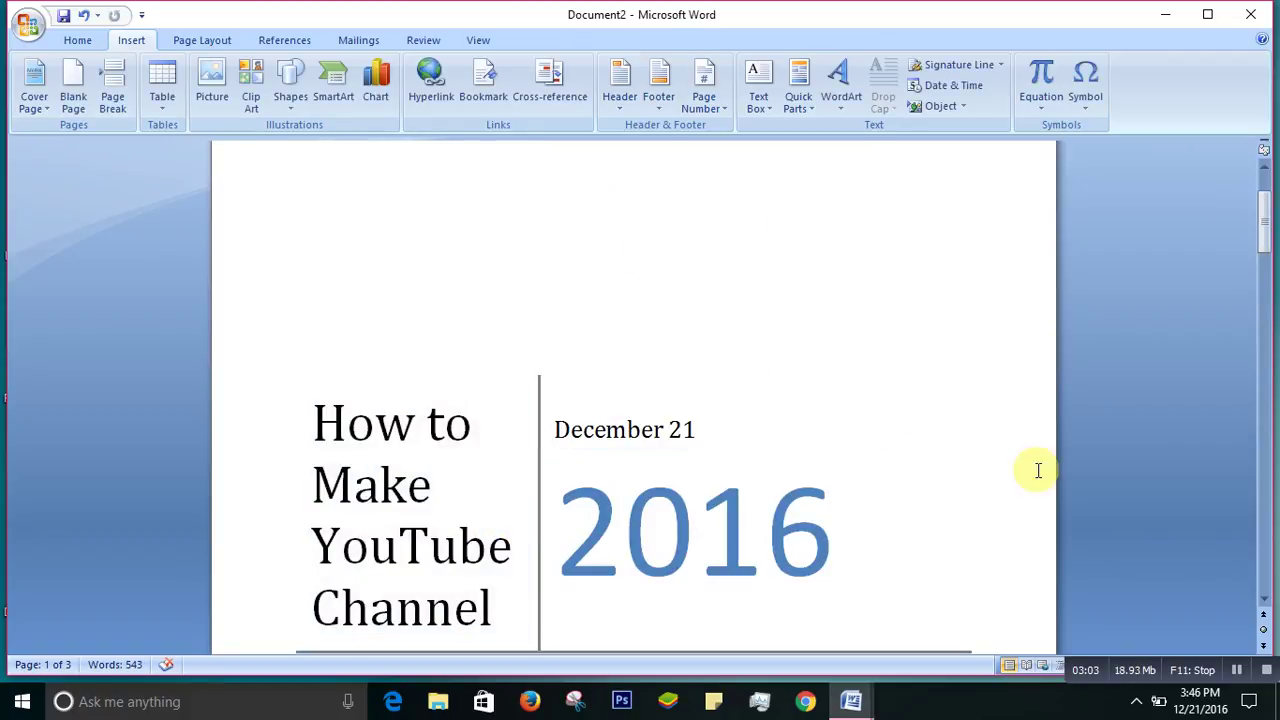
{"action": "left_click_drag", "start_coordinate": [1262, 245], "coordinate": [1270, 312]}
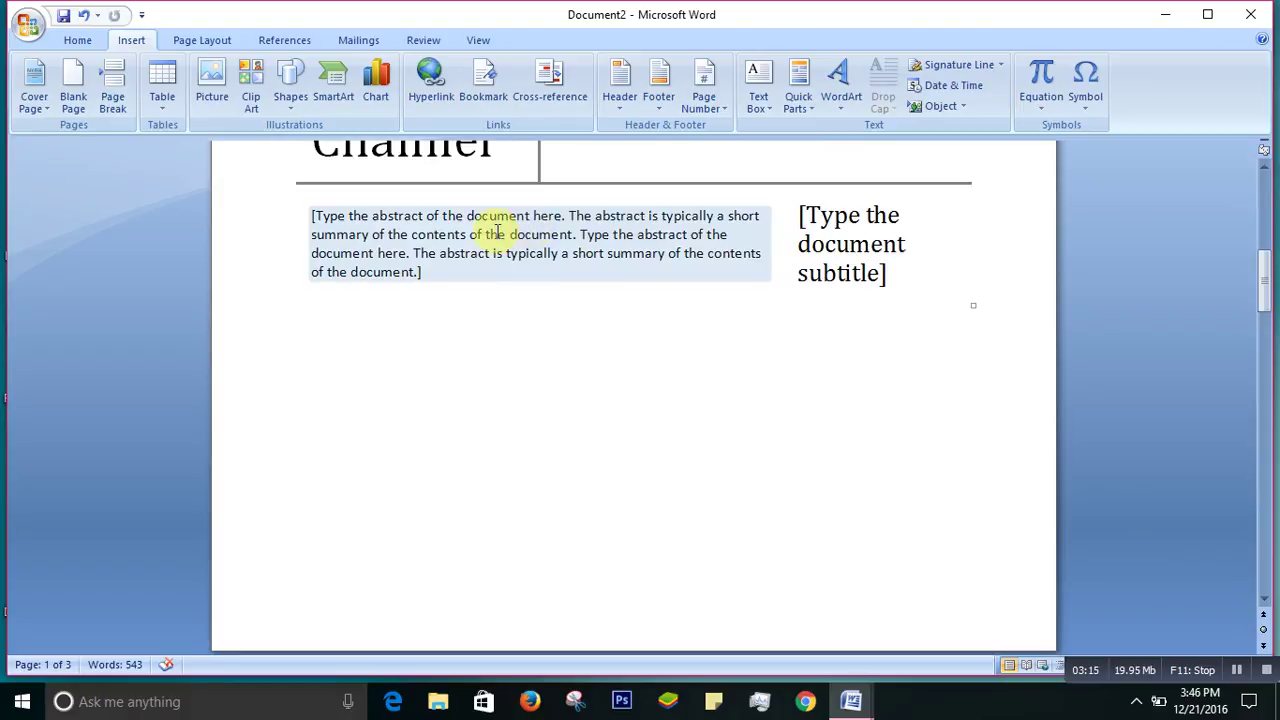
{"action": "key", "text": "ctrl+Page_Down"}
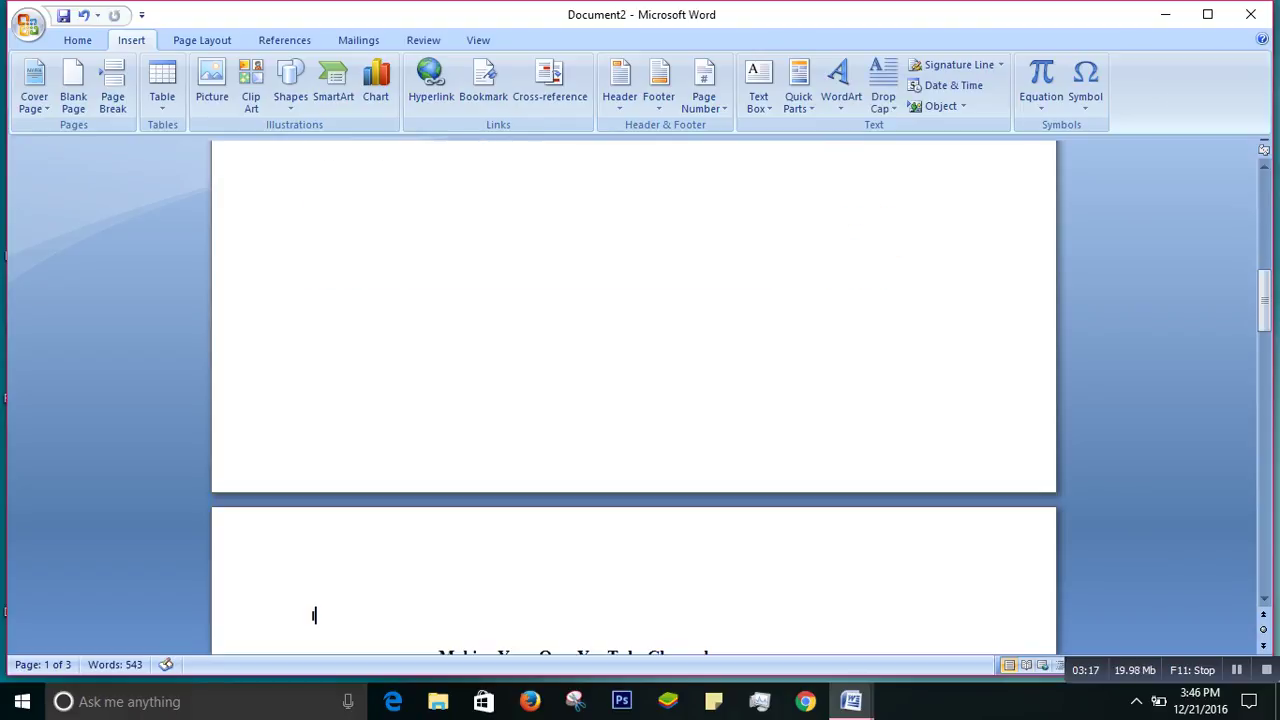
{"action": "key", "text": "ctrl+Home"}
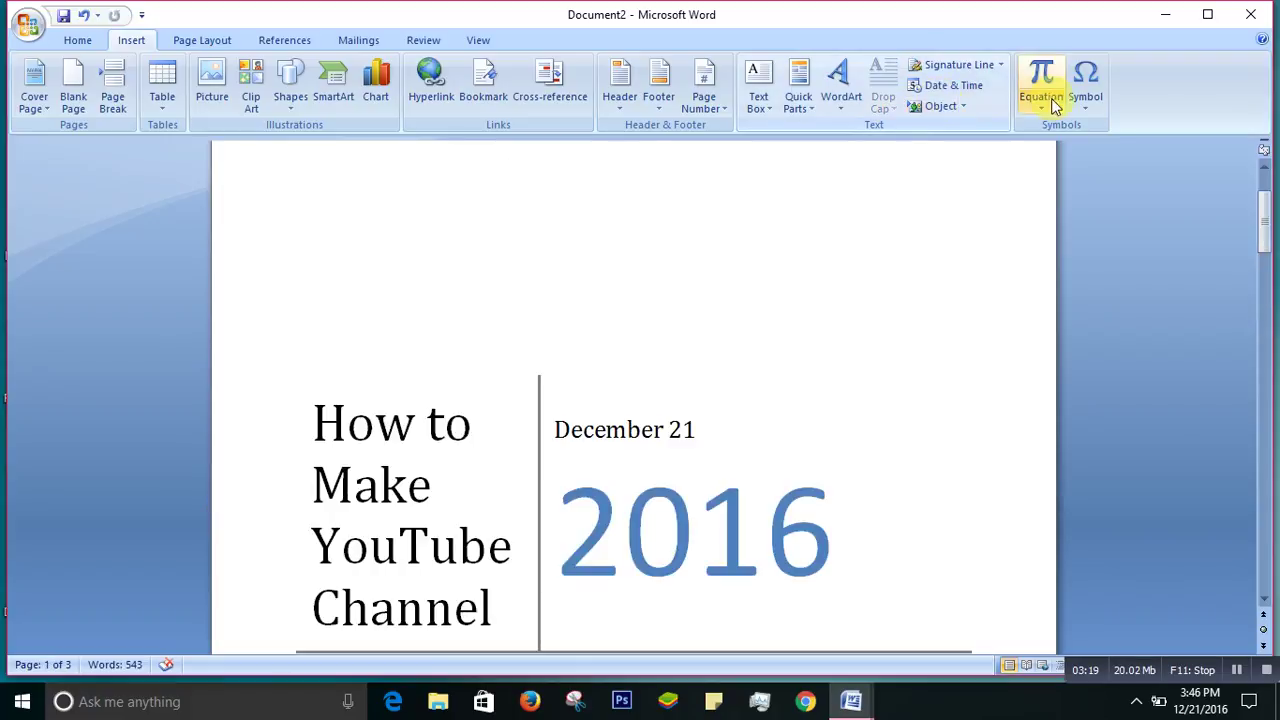
{"action": "left_click_drag", "start_coordinate": [1262, 208], "coordinate": [1262, 286]}
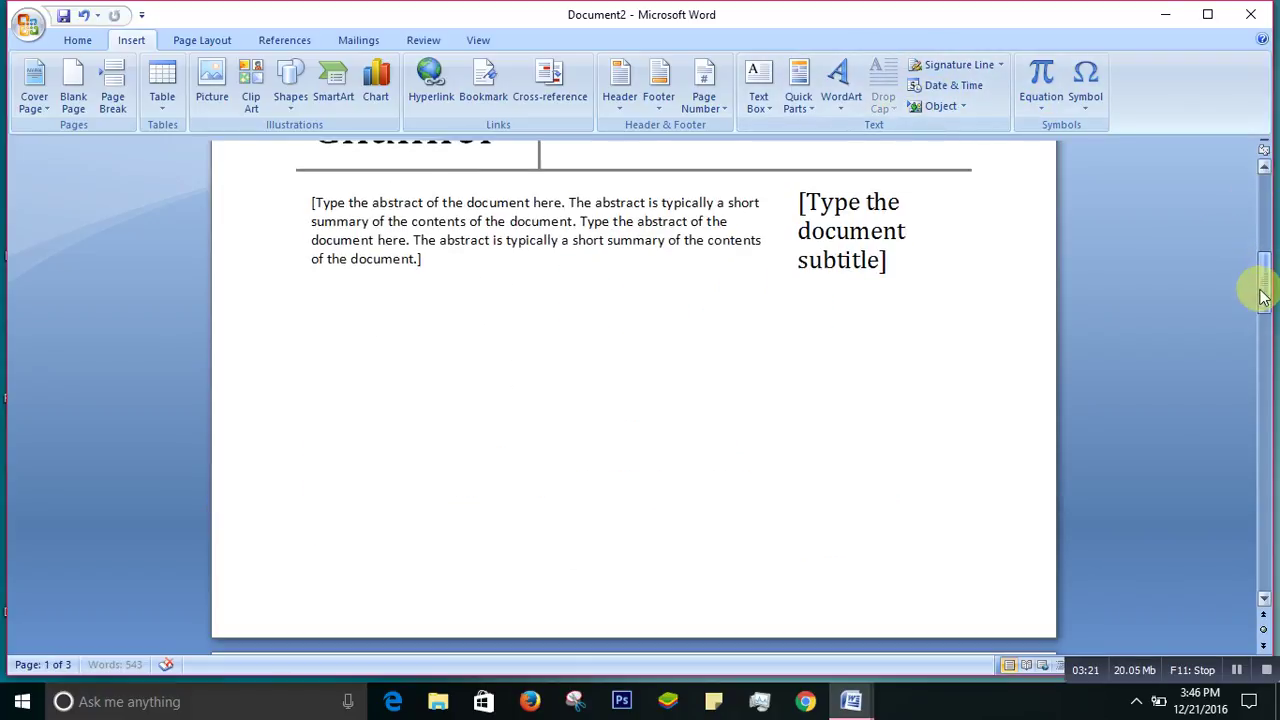
{"action": "left_click", "coordinate": [570, 215]}
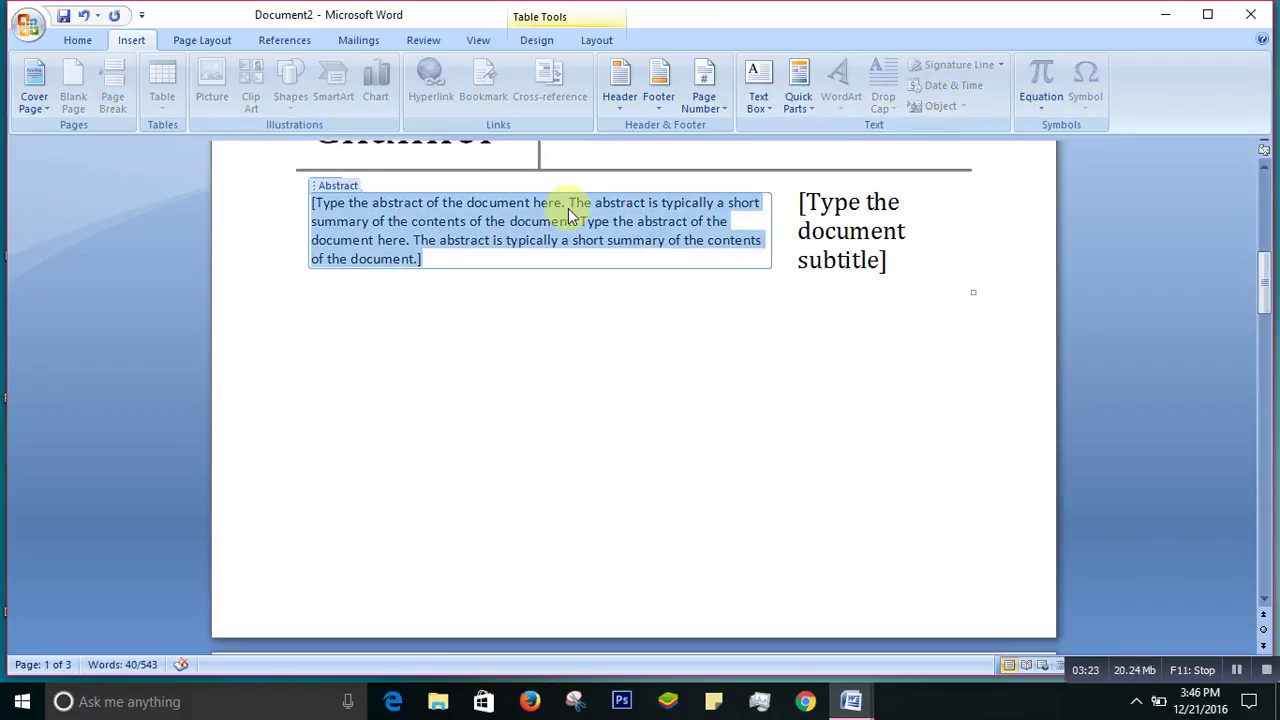
{"action": "key", "text": "Delete"}
{"action": "type", "text": "n this"}
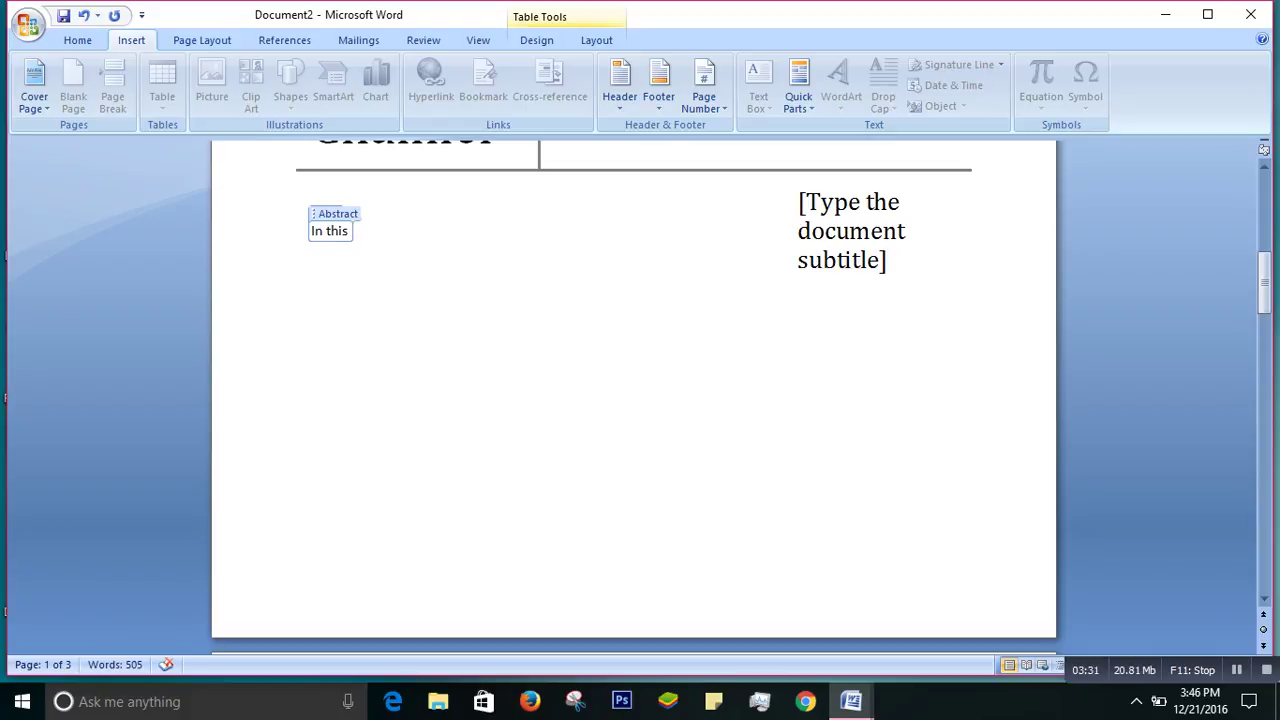
{"action": "type", "text": " book"}
{"action": "type", "text": "  I will discuss how to creat a "}
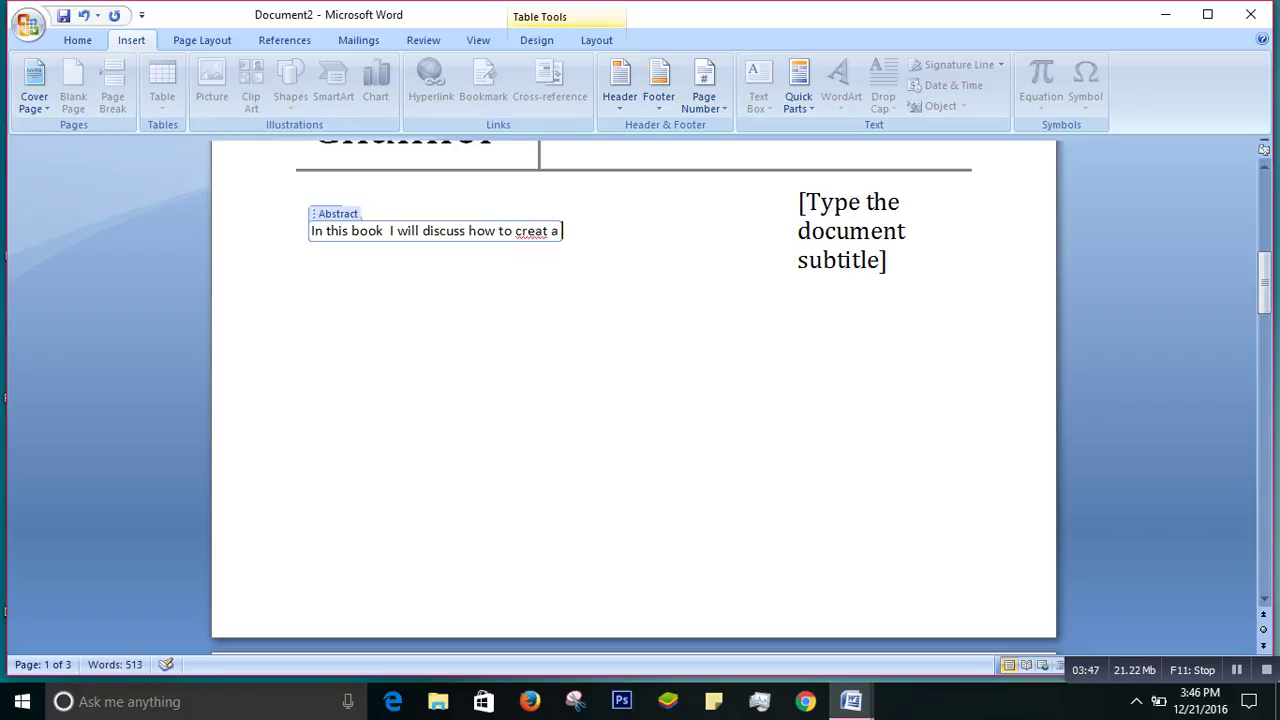
{"action": "type", "text": "you"}
{"action": "type", "text": "hxcbznbcncmnzmc"}
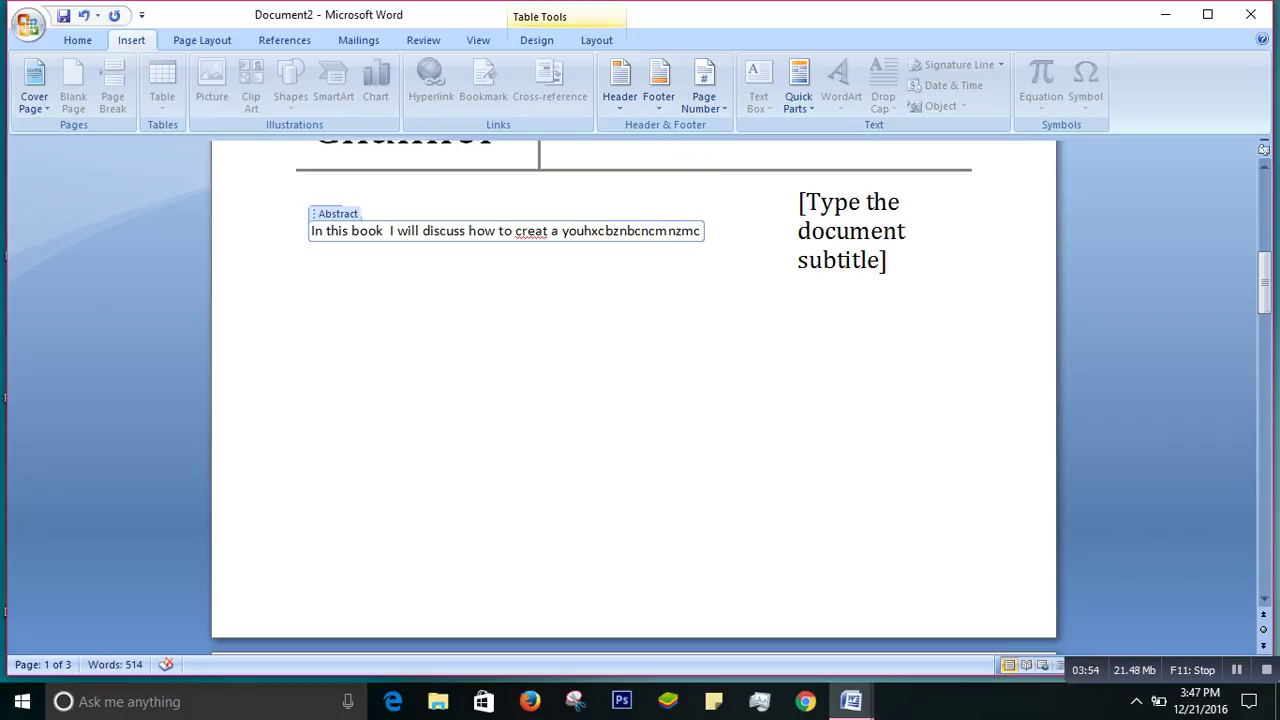
{"action": "key", "text": "BackSpace"}
{"action": "key", "text": "BackSpace"}
{"action": "key", "text": "BackSpace"}
{"action": "key", "text": "BackSpace"}
{"action": "key", "text": "BackSpace"}
{"action": "key", "text": "BackSpace"}
{"action": "key", "text": "BackSpace"}
{"action": "key", "text": "BackSpace"}
{"action": "key", "text": "BackSpace"}
{"action": "key", "text": "BackSpace"}
{"action": "key", "text": "BackSpace"}
{"action": "key", "text": "BackSpace"}
{"action": "key", "text": "BackSpace"}
{"action": "key", "text": "BackSpace"}
{"action": "key", "text": "BackSpace"}
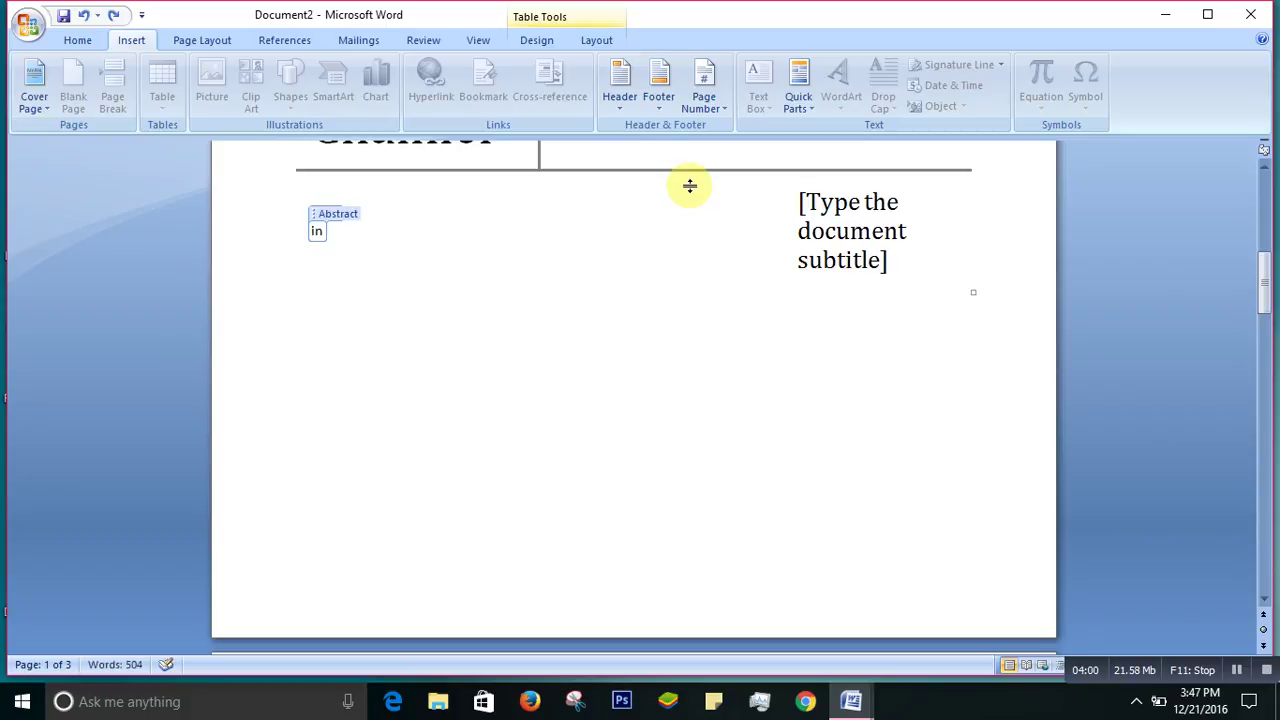
{"action": "key", "text": "BackSpace"}
{"action": "key", "text": "BackSpace"}
{"action": "left_click", "coordinate": [840, 232]}
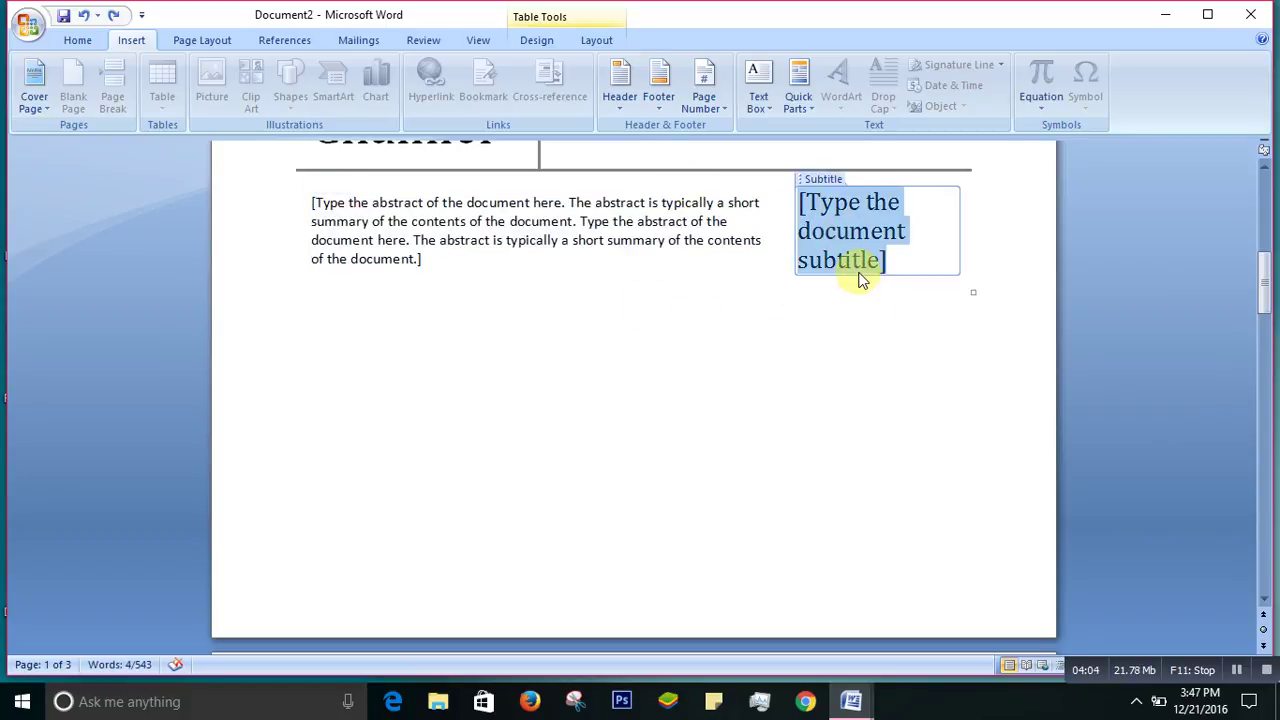
{"action": "left_click", "coordinate": [889, 317]}
{"action": "scroll", "coordinate": [864, 265], "scroll_direction": "up", "scroll_amount": 8}
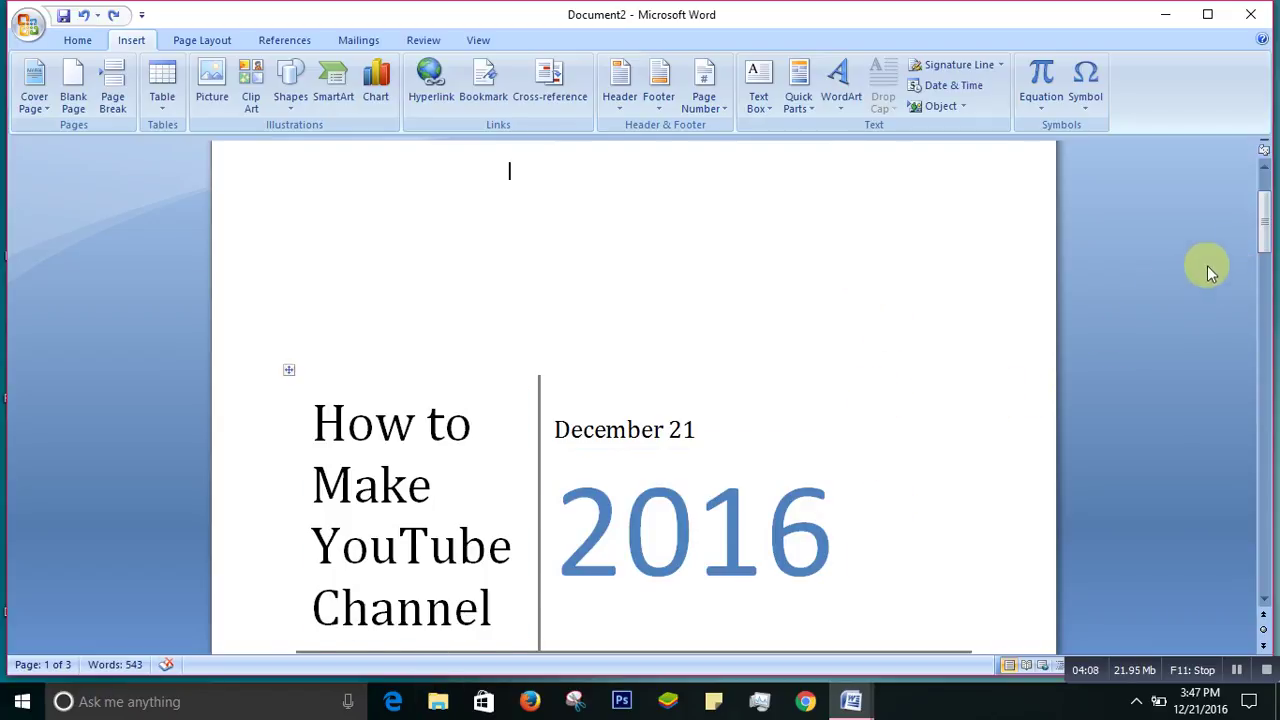
{"action": "left_click_drag", "start_coordinate": [1265, 206], "coordinate": [1255, 265]}
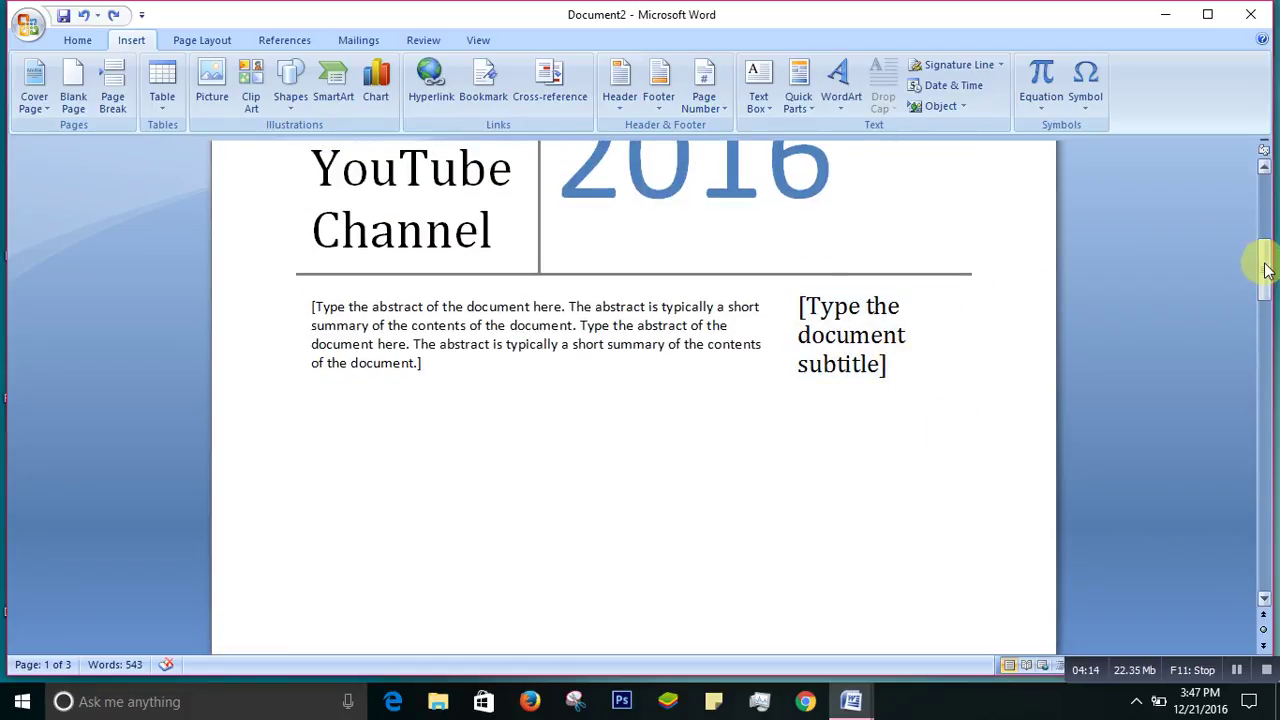
{"action": "left_click_drag", "start_coordinate": [1263, 265], "coordinate": [1264, 402]}
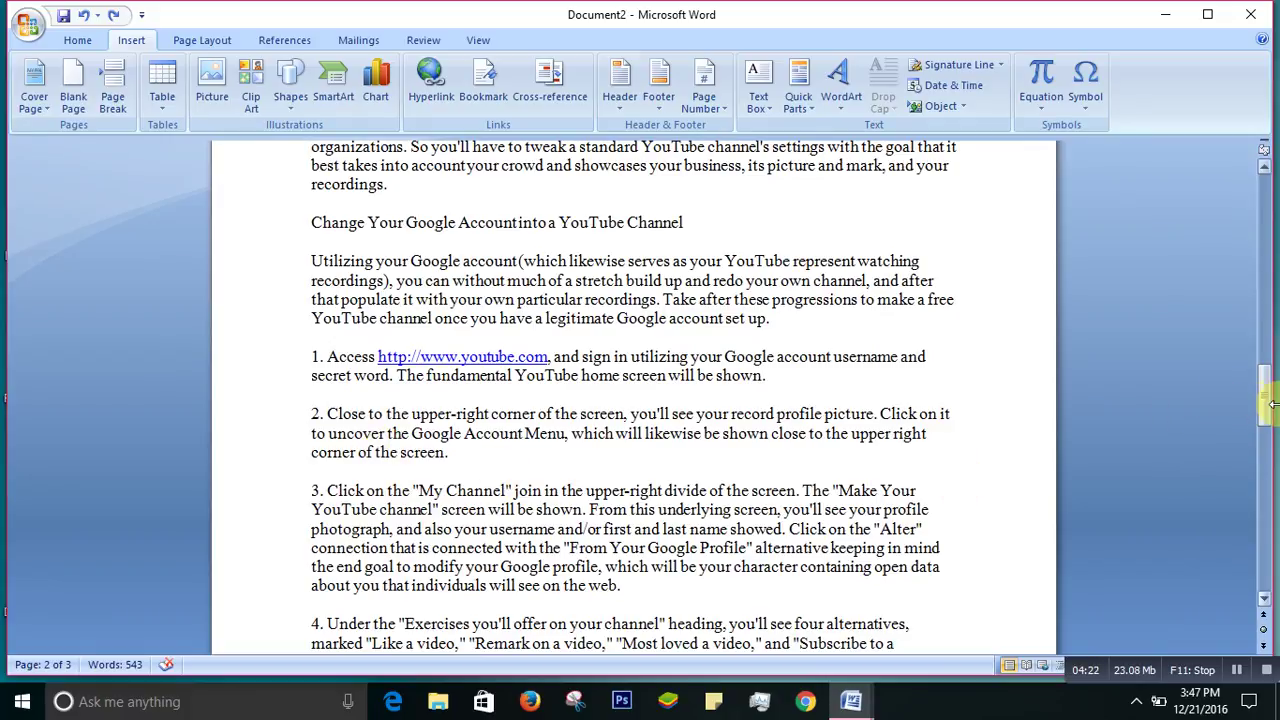
{"action": "left_click_drag", "start_coordinate": [1266, 410], "coordinate": [1264, 275]}
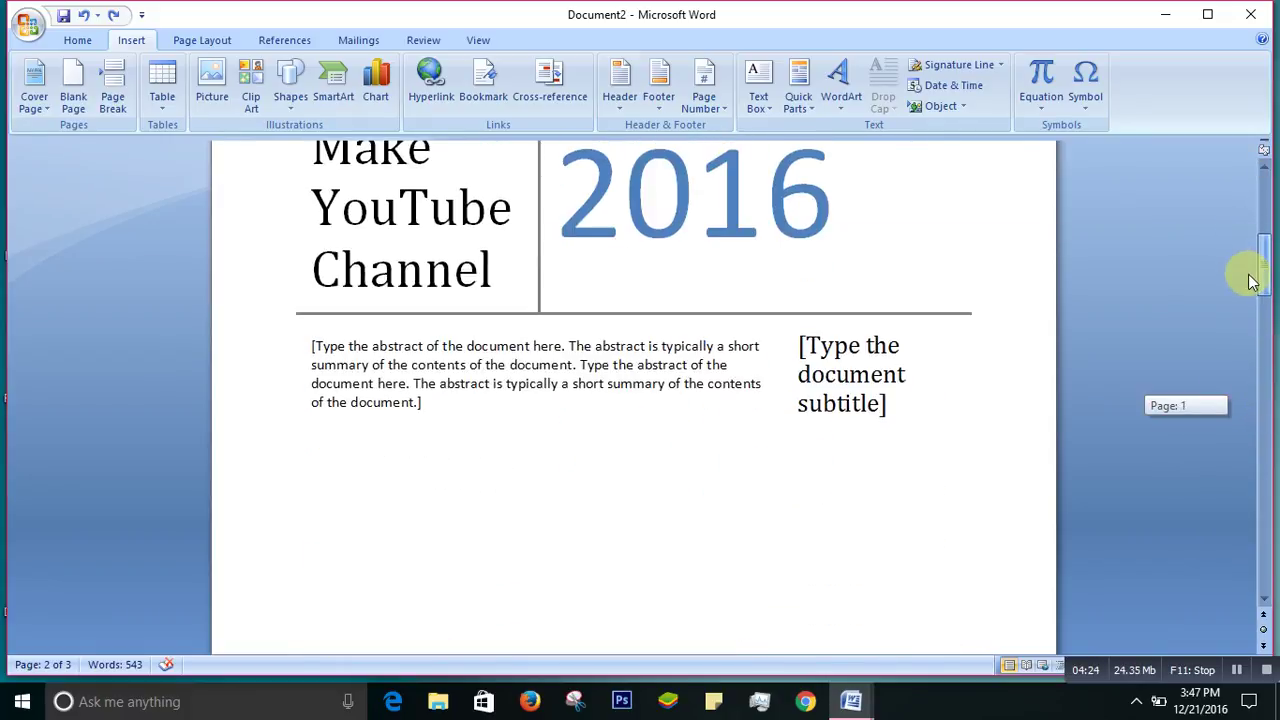
{"action": "left_click", "coordinate": [857, 400]}
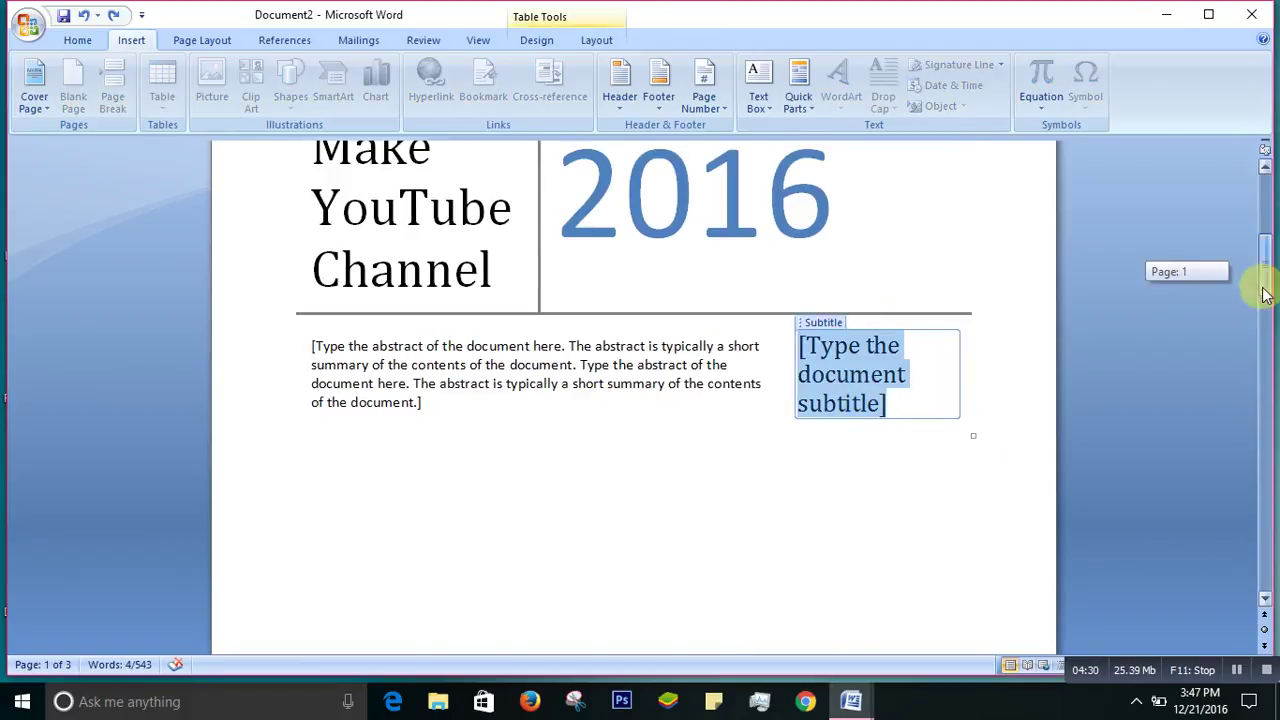
{"action": "left_click_drag", "start_coordinate": [1264, 278], "coordinate": [1272, 212]}
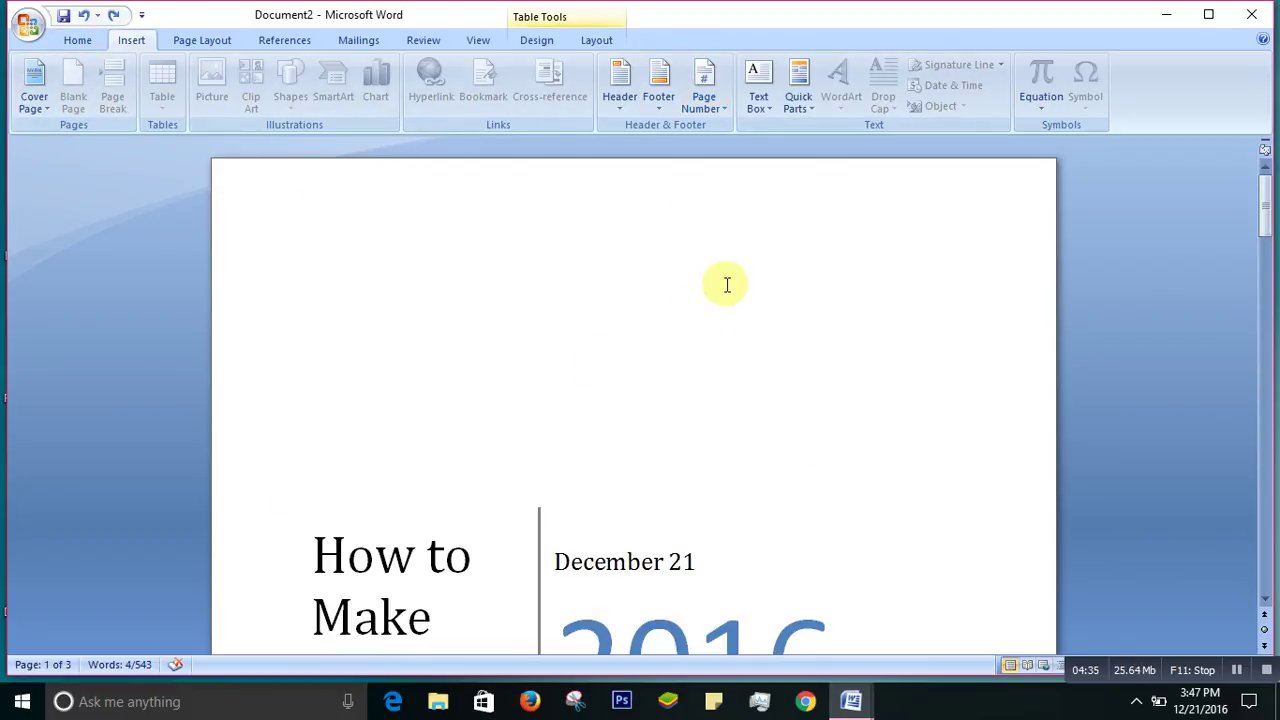
{"action": "left_click_drag", "start_coordinate": [1262, 190], "coordinate": [1249, 245]}
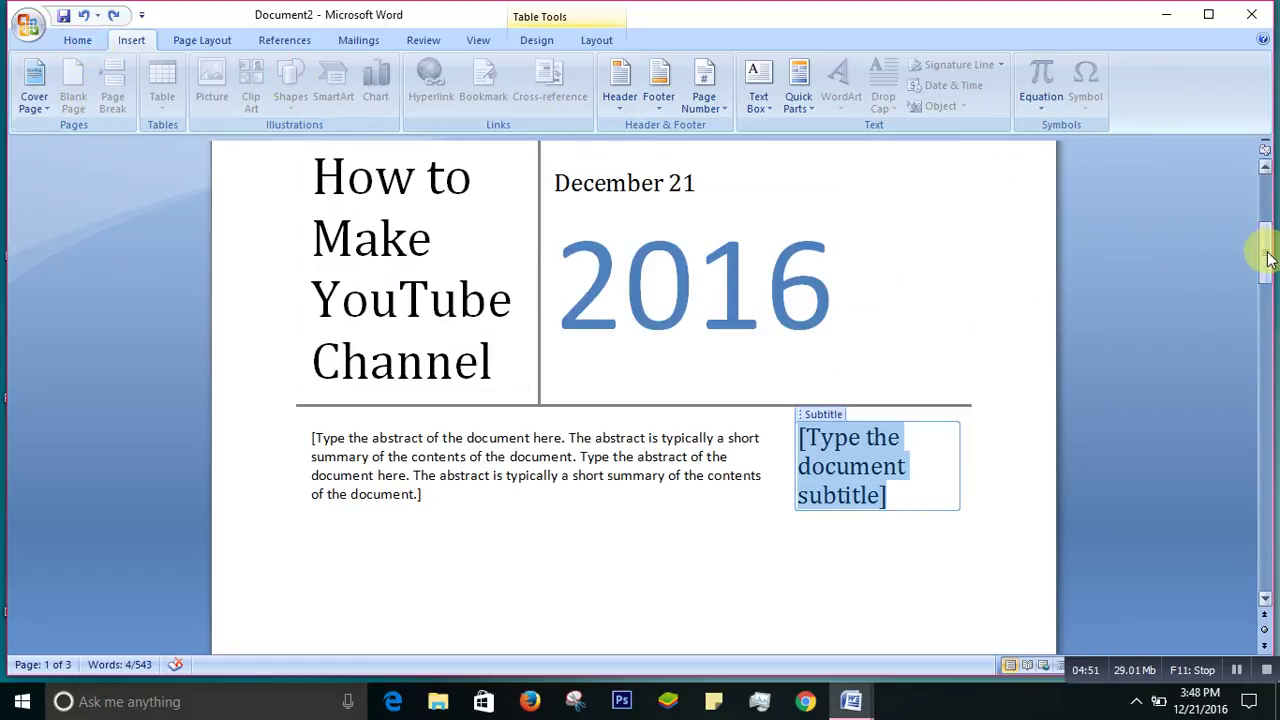
{"action": "mouse_move", "coordinate": [1265, 237]}
{"action": "left_mouse_down"}
{"action": "mouse_move", "coordinate": [1272, 340]}
{"action": "mouse_move", "coordinate": [1249, 229]}
{"action": "mouse_move", "coordinate": [1260, 272]}
{"action": "left_mouse_up"}
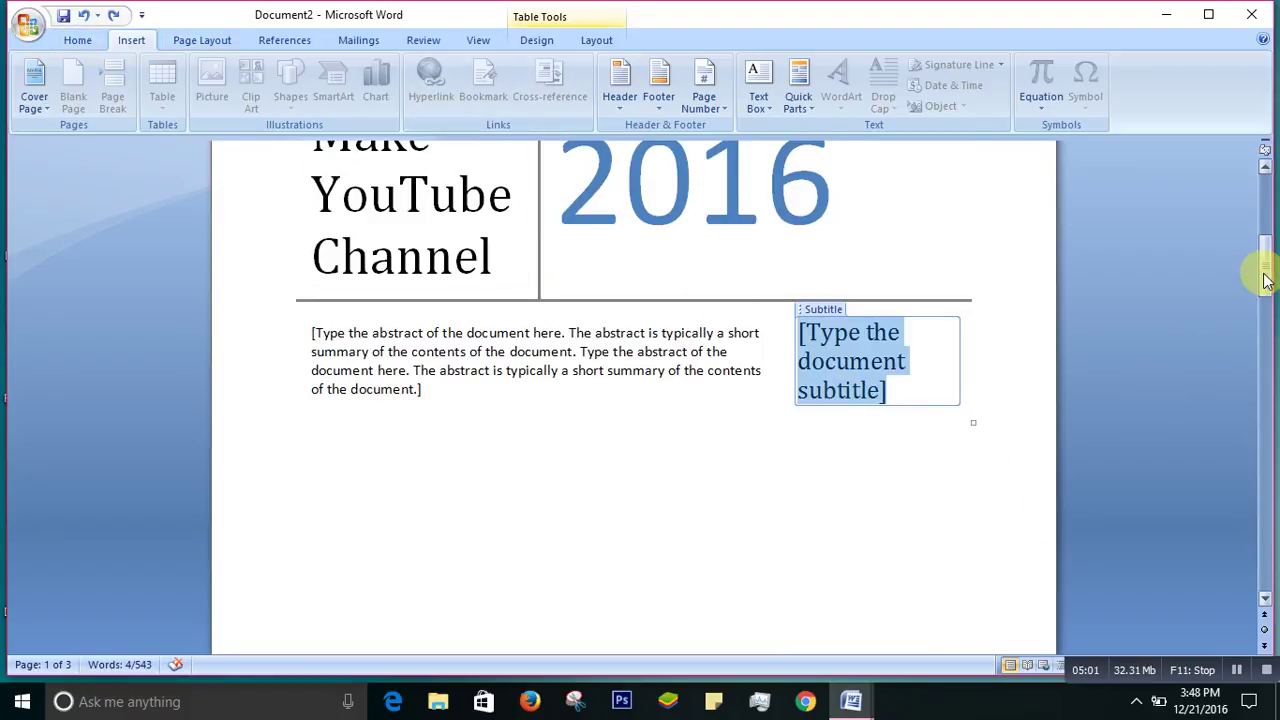
{"action": "left_click_drag", "start_coordinate": [1265, 280], "coordinate": [1260, 255]}
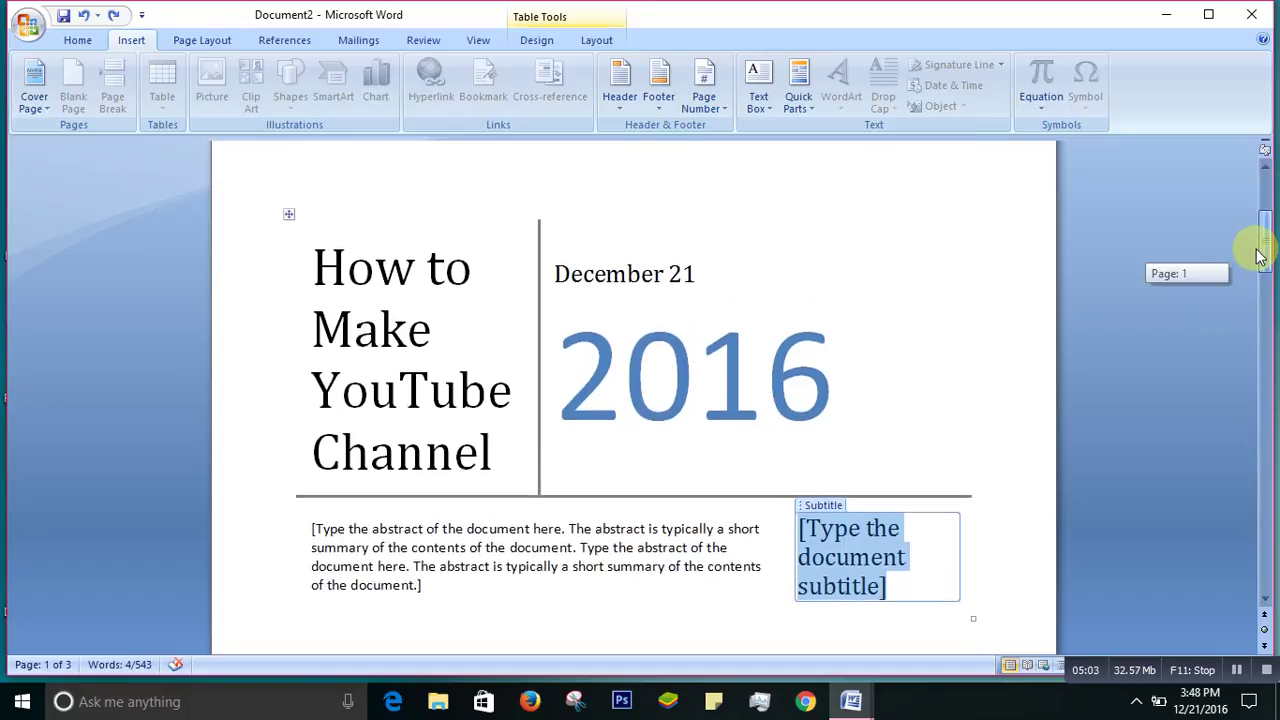